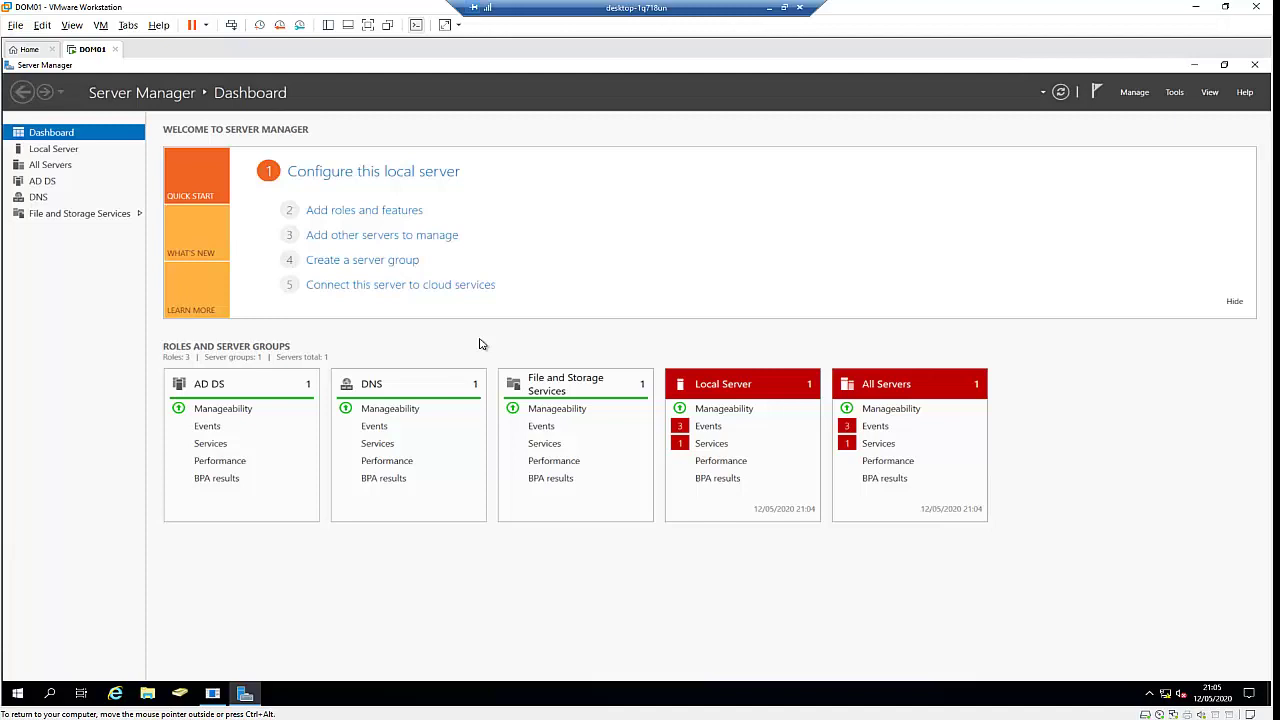
- Open a Command Prompt and display the shutdown command's help with shutdown /?
key(super)
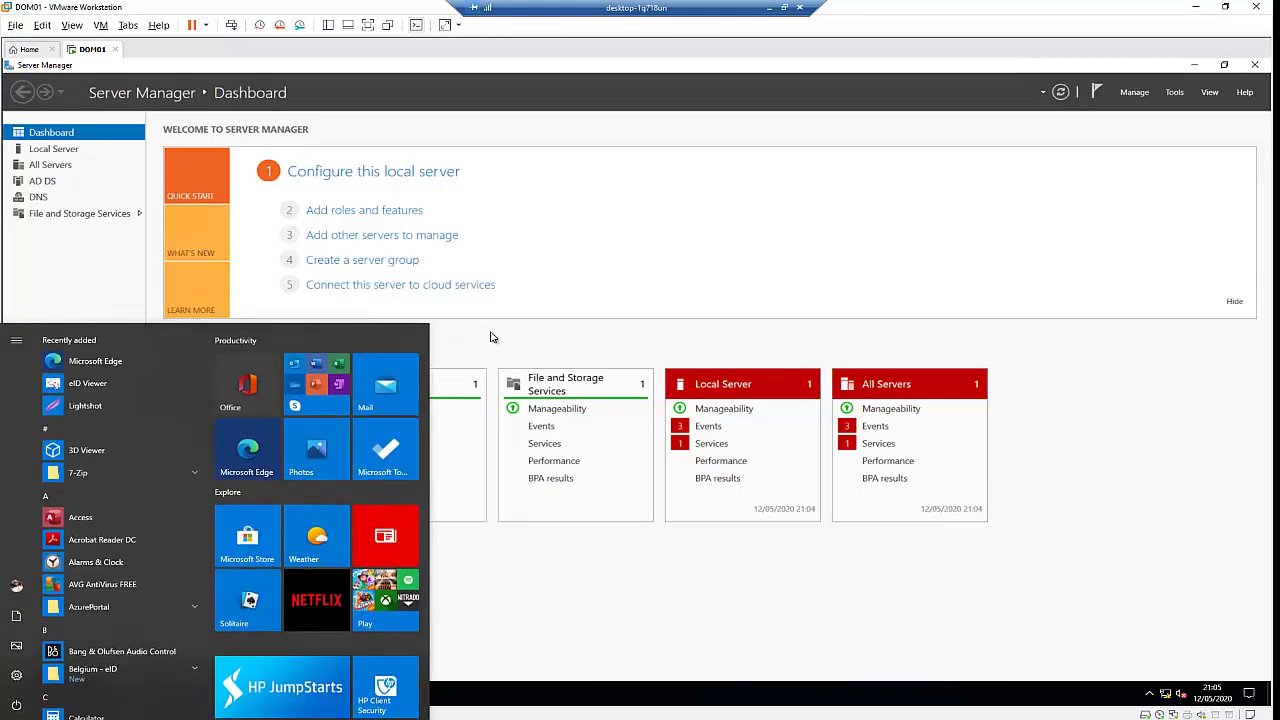
text(cmd)
key(Return)
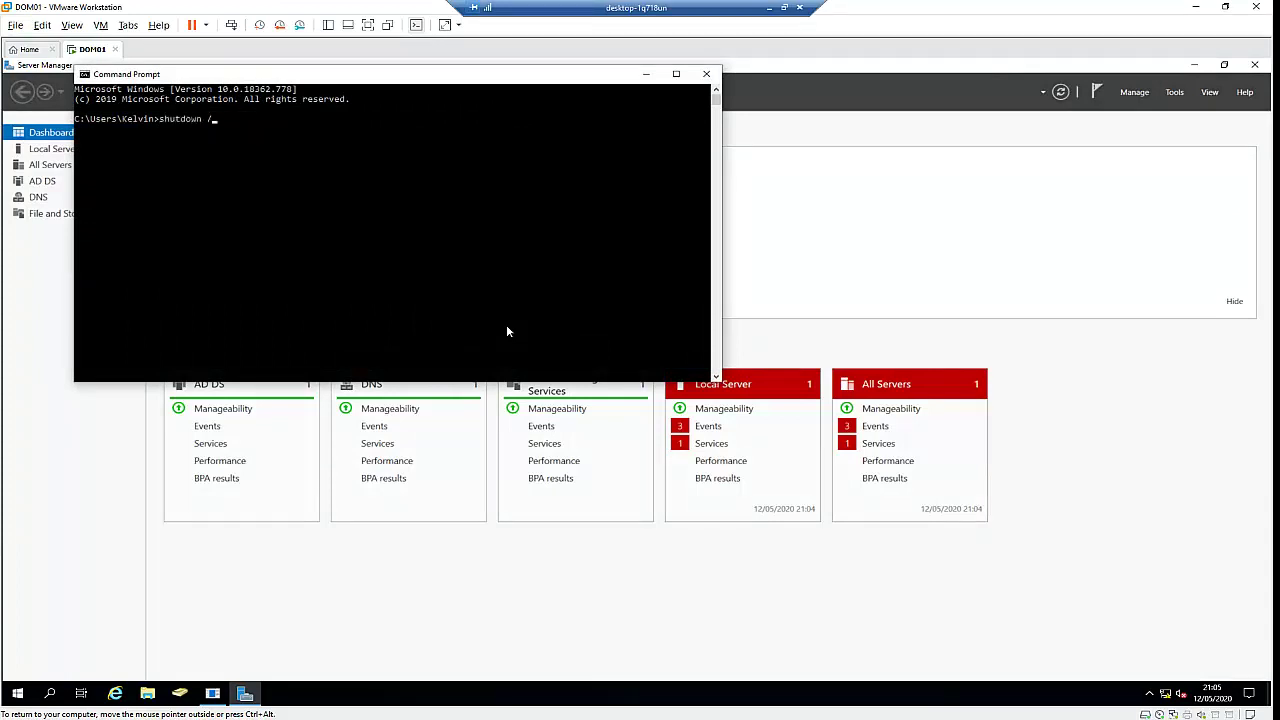
key(Return)
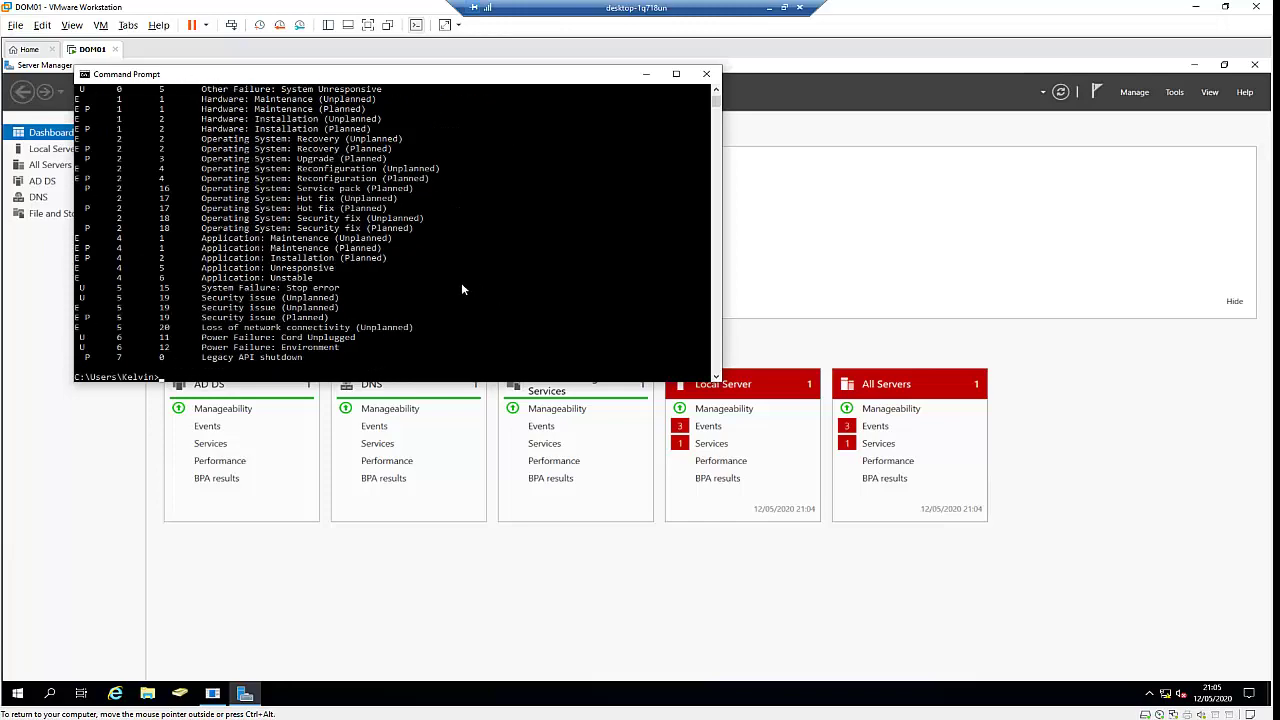
scroll(450, 270, up, 20)
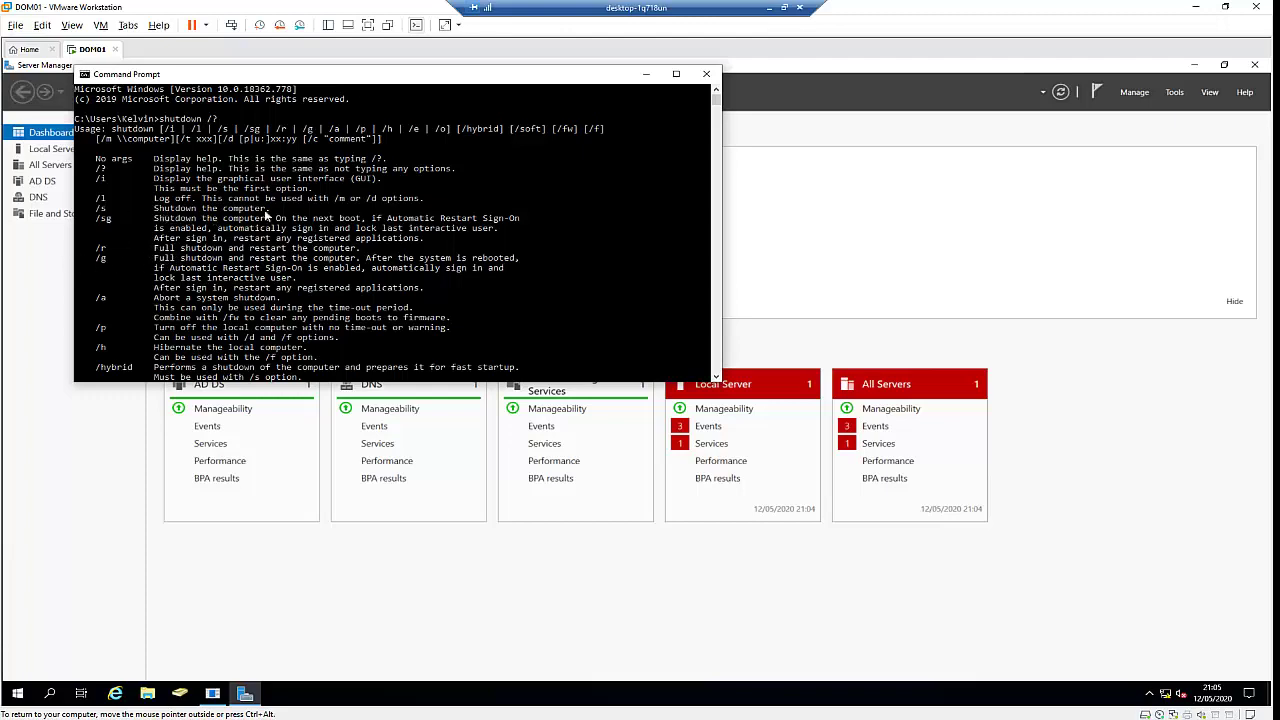
scroll(265, 215, down, 20)
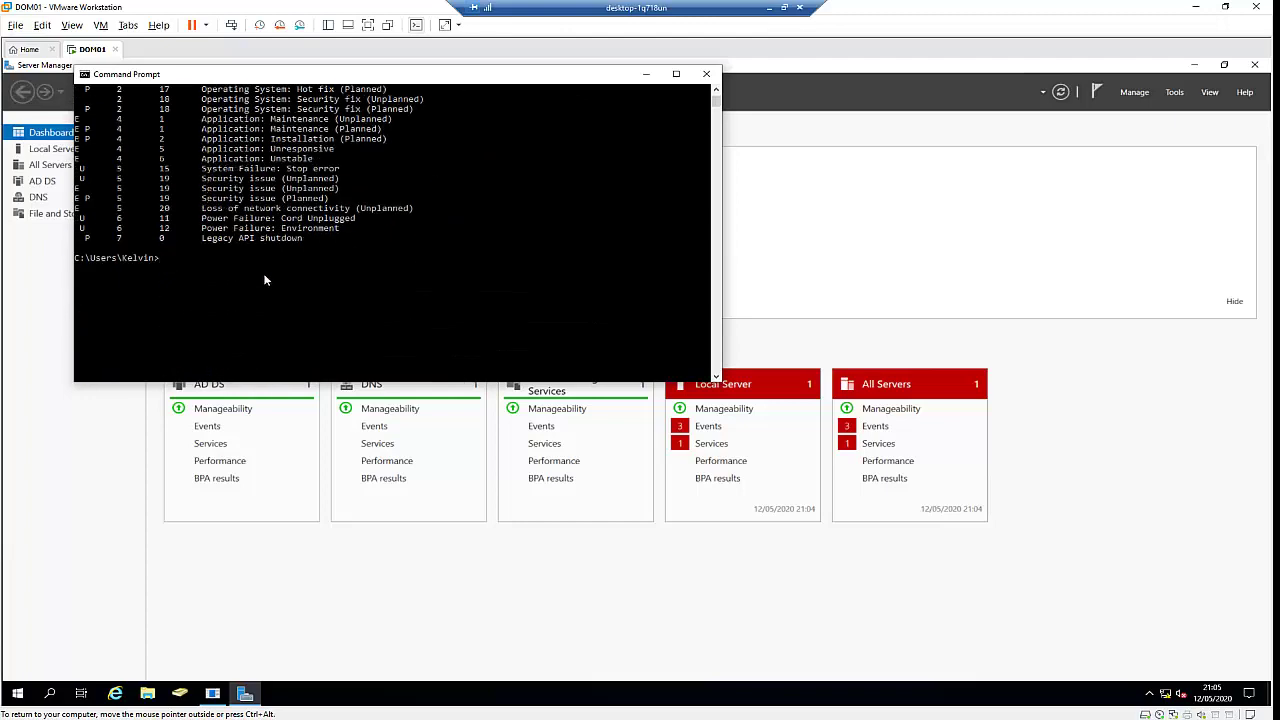
- Examine the shutdown help for the restart option /r and the time-out option /t while composing a restart command
text(shutdown /r /?)
key(Return)
scroll(188, 210, up, 8)
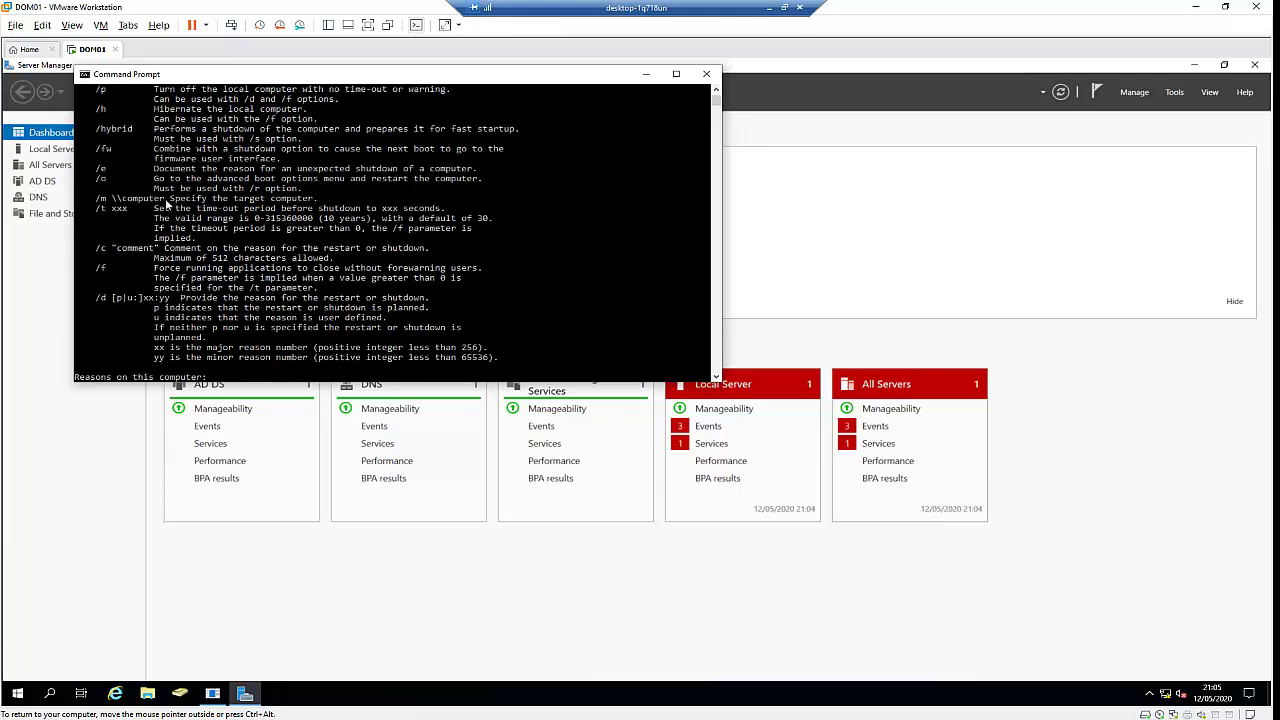
scroll(163, 199, up, 8)
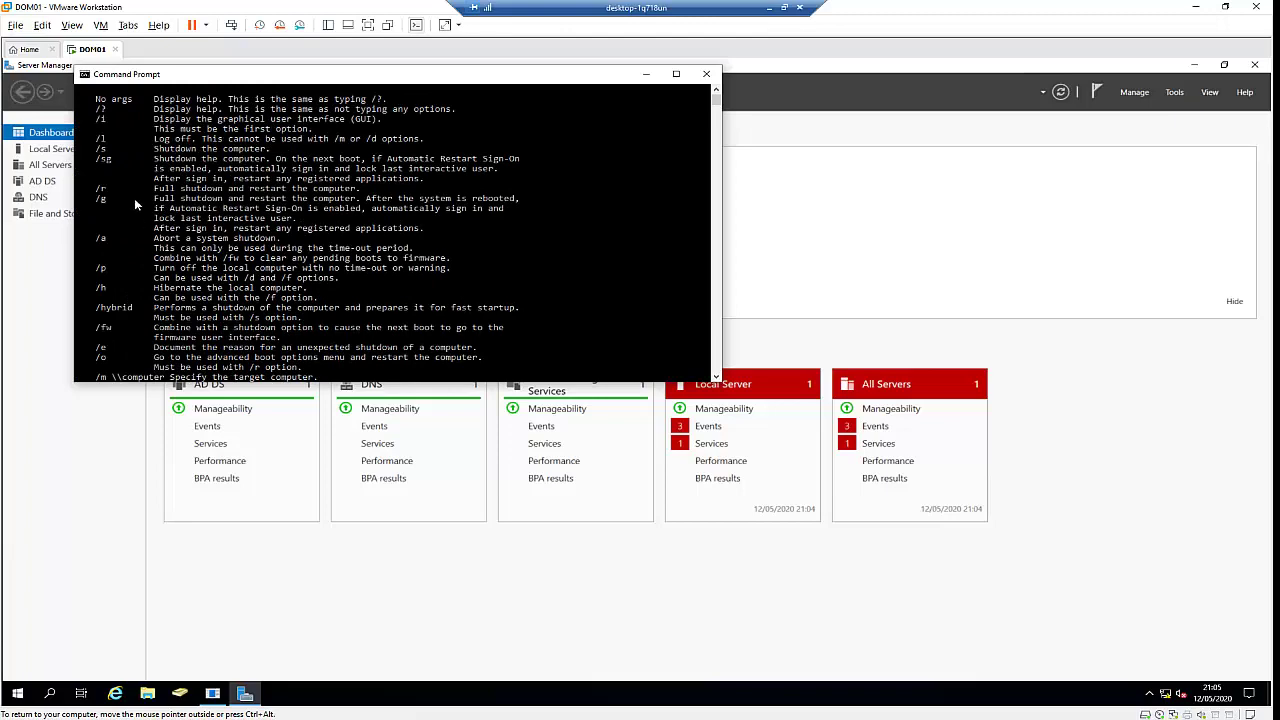
scroll(124, 154, up, 3)
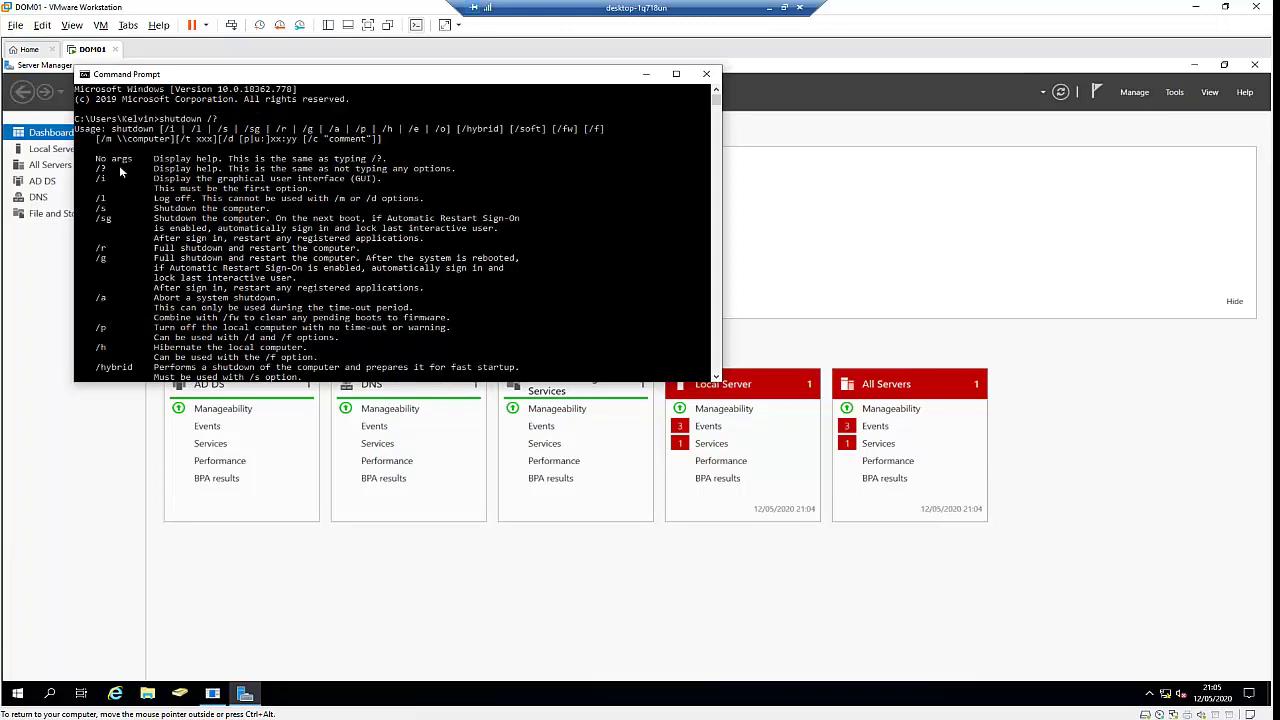
scroll(112, 180, down, 3)
scroll(112, 190, down, 1)
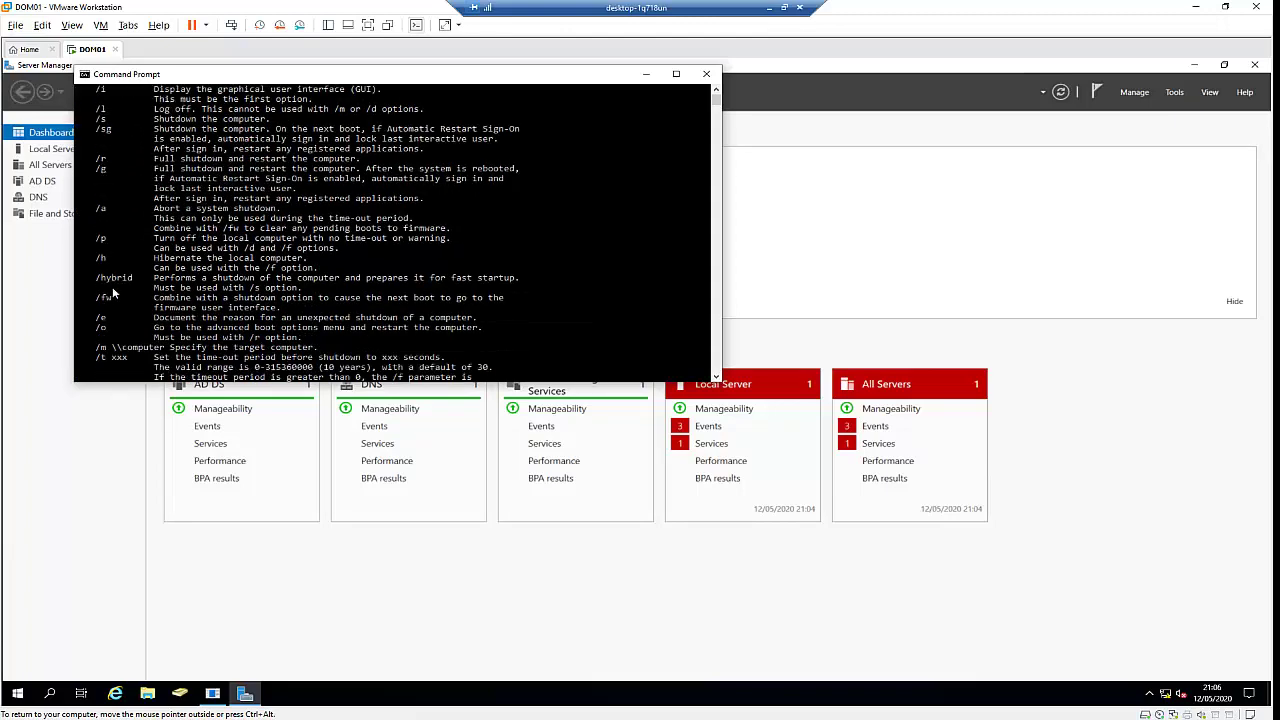
scroll(113, 296, down, 2)
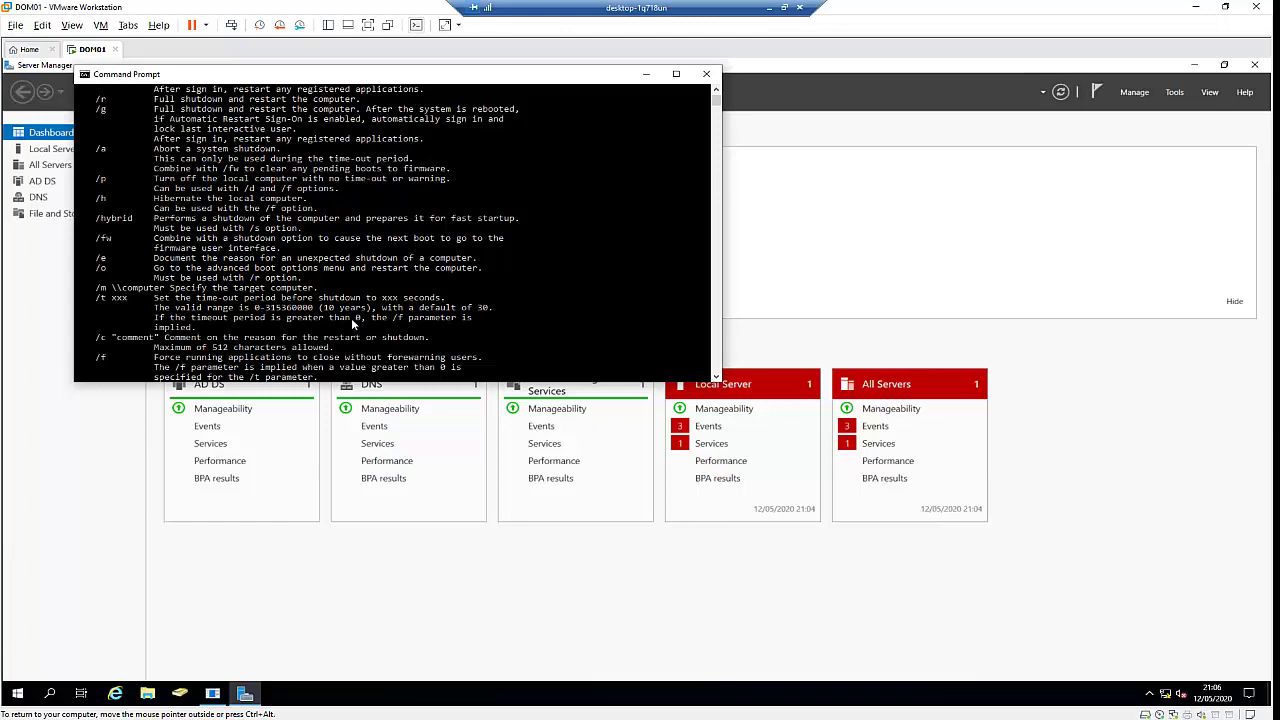
scroll(352, 318, down, 12)
scroll(339, 328, down, 11)
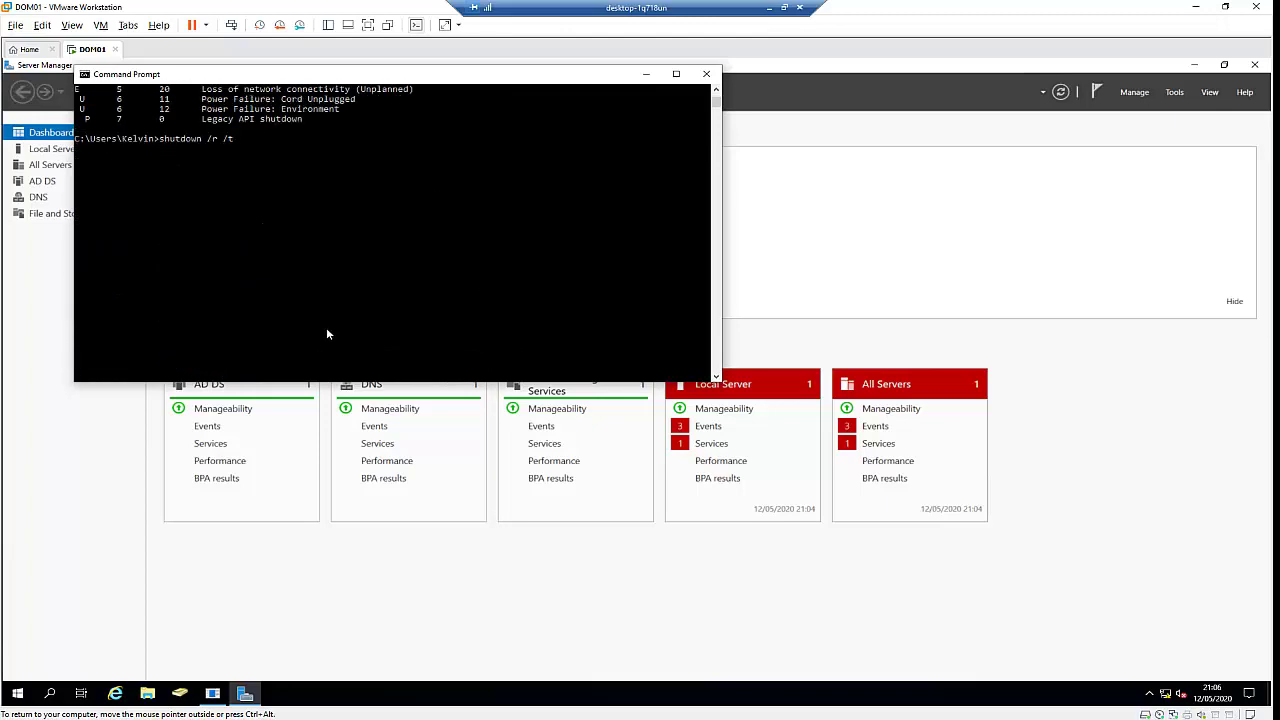
scroll(326, 329, up, 3)
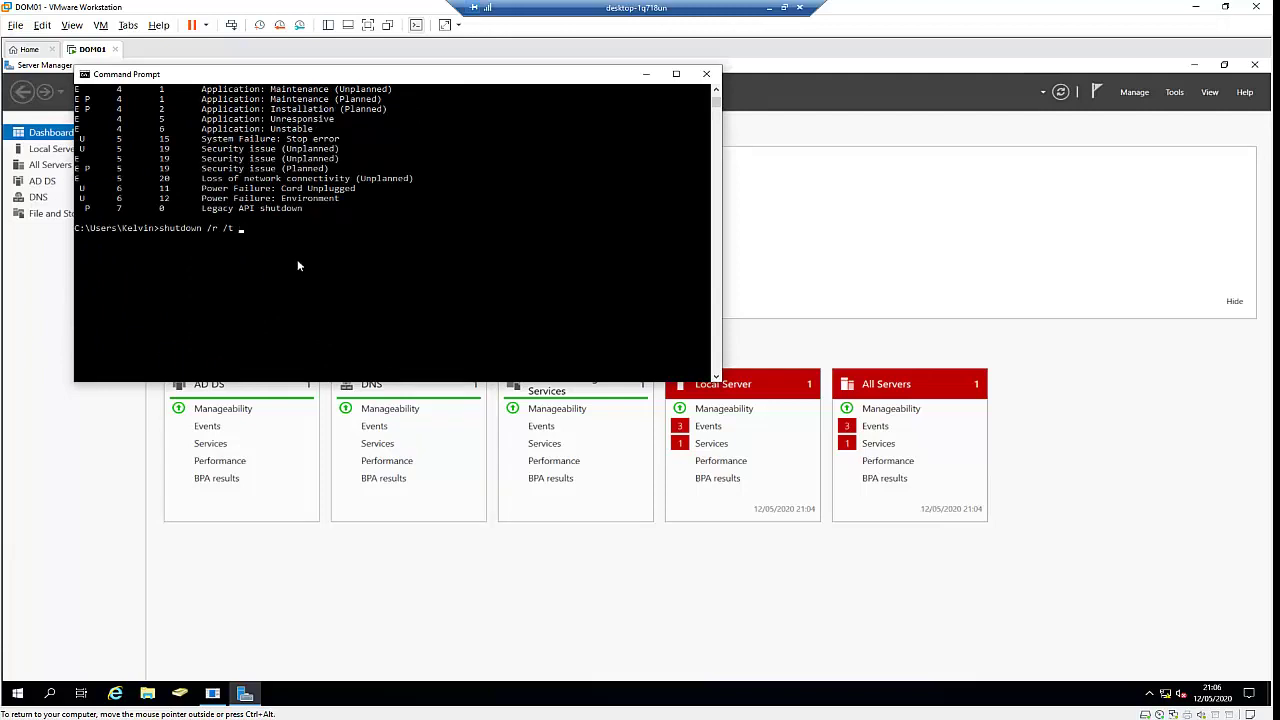
key(BackSpace)
key(BackSpace)
text(/t 30)
key(BackSpace)
key(BackSpace)
text(60)
key(BackSpace)
key(BackSpace)
click(282, 270)
key(BackSpace)
key(BackSpace)
key(BackSpace)
key(BackSpace)
key(BackSpace)
key(BackSpace)
key(BackSpace)
key(BackSpace)
key(BackSpace)
key(BackSpace)
key(BackSpace)
key(BackSpace)
key(BackSpace)
key(BackSpace)
key(BackSpace)
key(BackSpace)
- Open Task Scheduler on the virtual server in a maximized window
click(18, 693)
text(schedu)
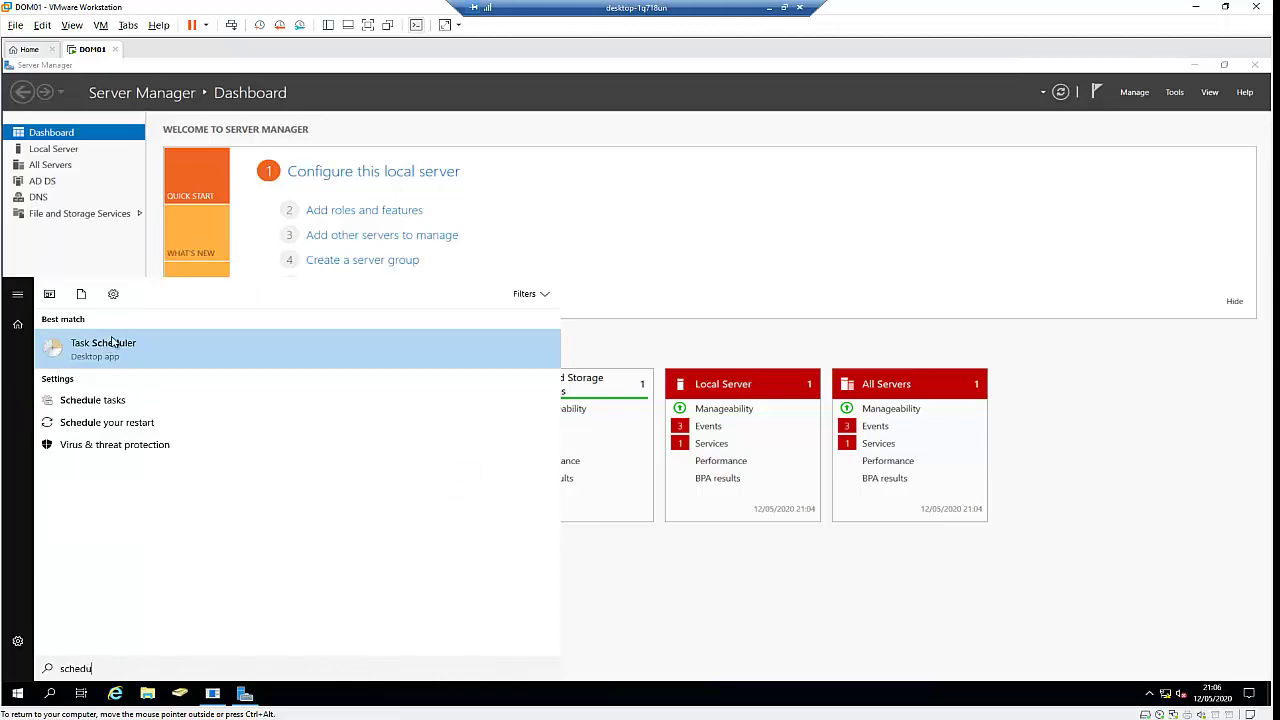
click(112, 342)
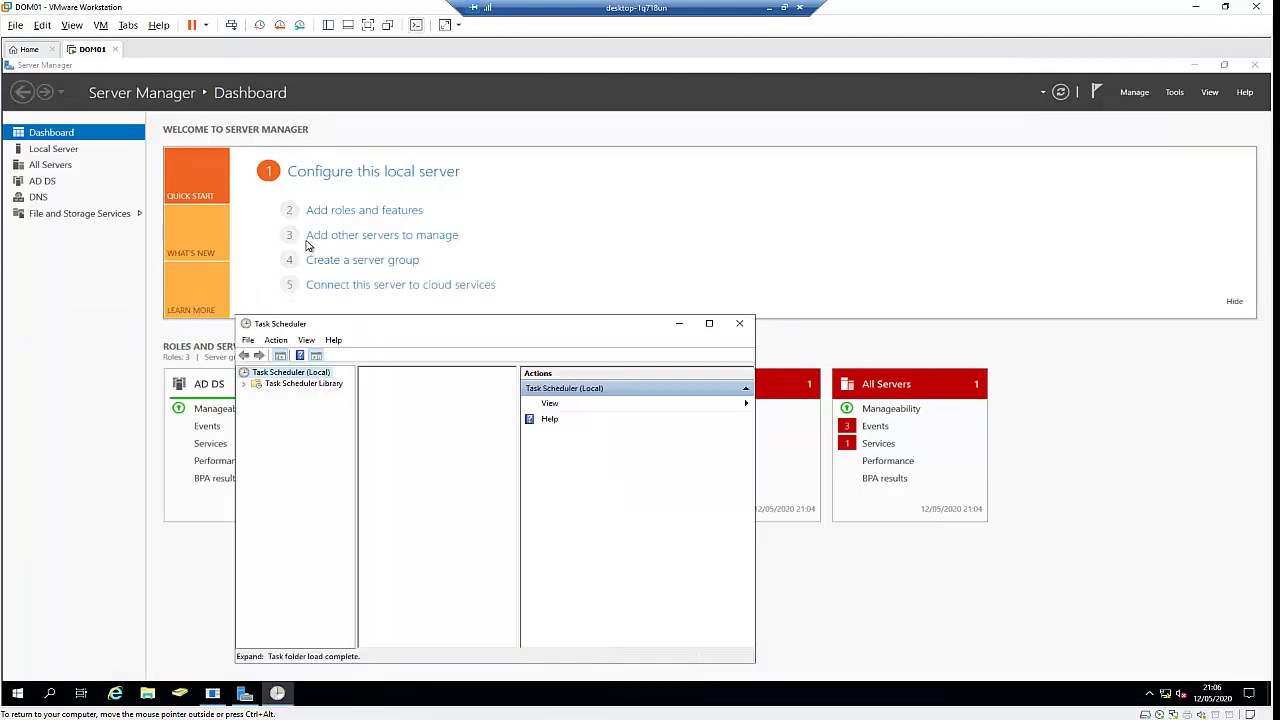
click(709, 325)
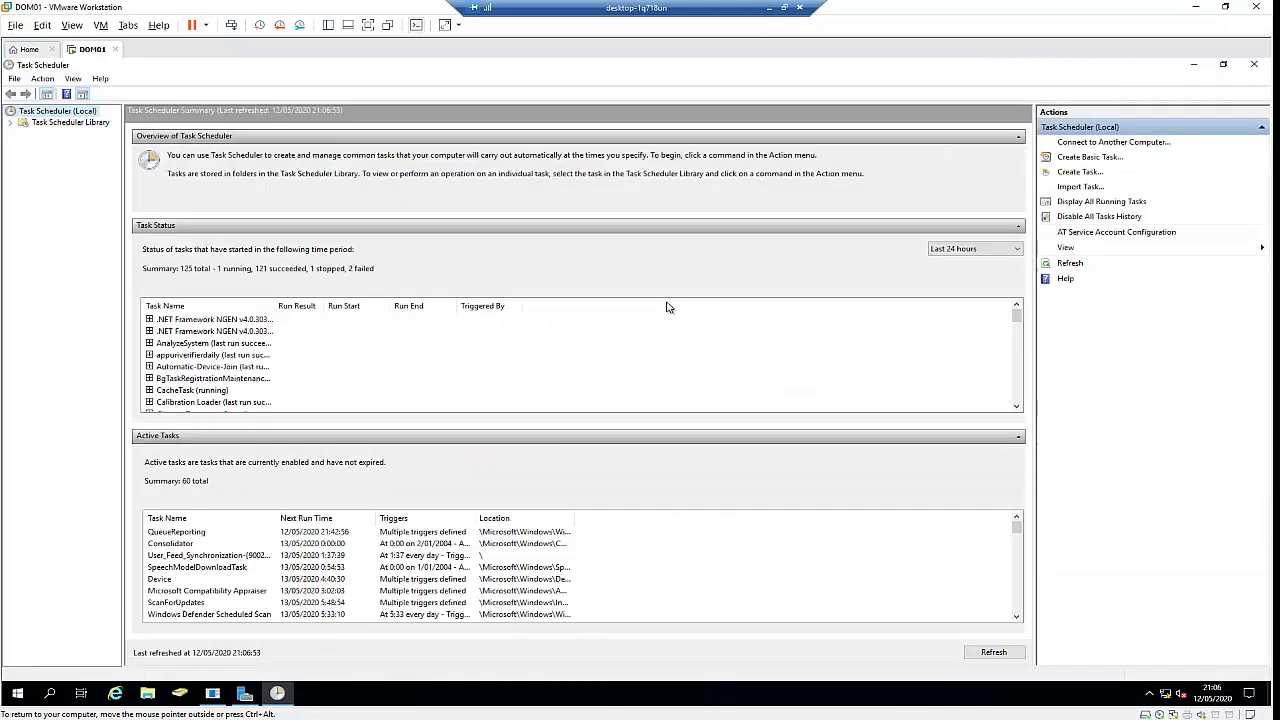
click(1094, 157)
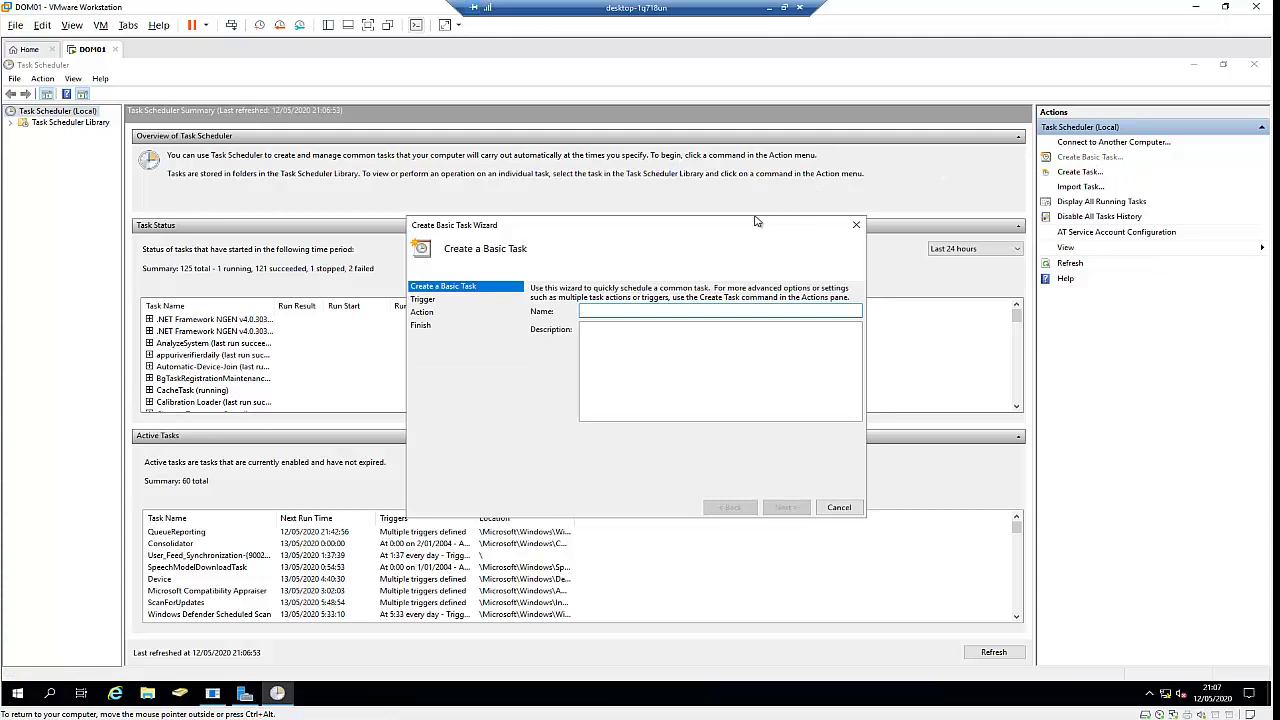
click(857, 225)
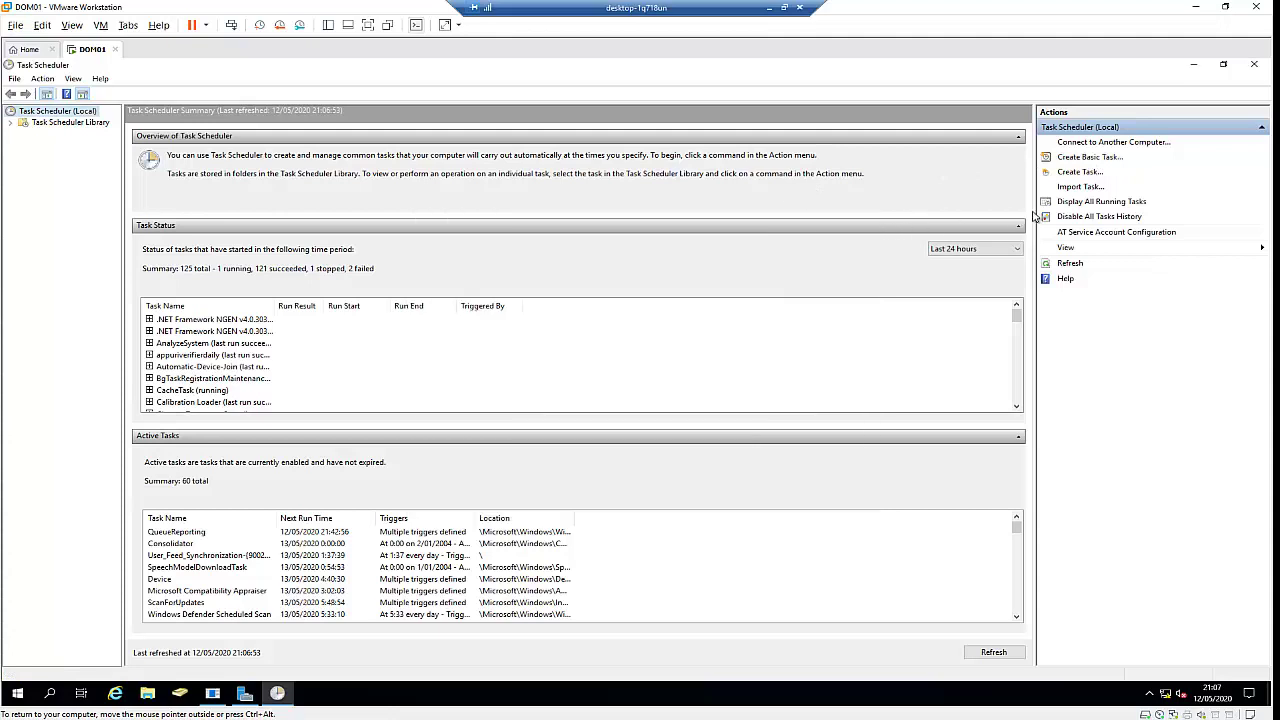
- Create a new full task named shutdown and set it to run with highest privileges
click(1080, 172)
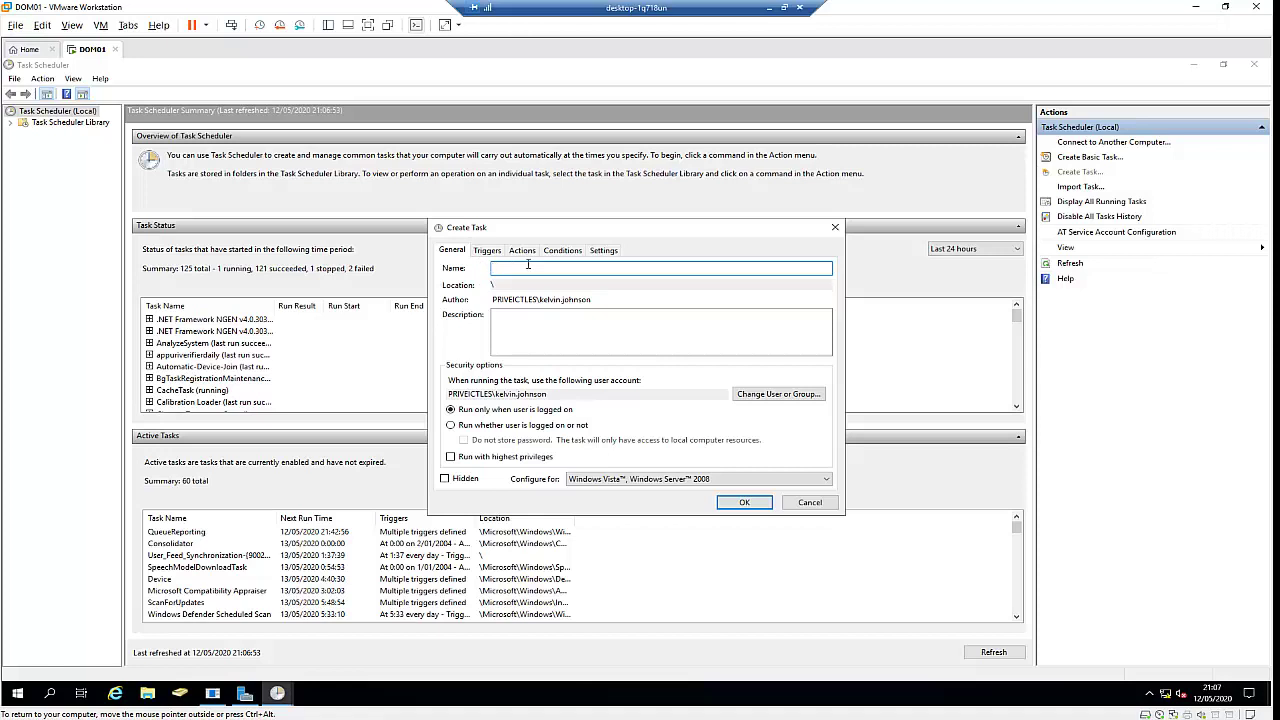
text(shutdown)
click(452, 457)
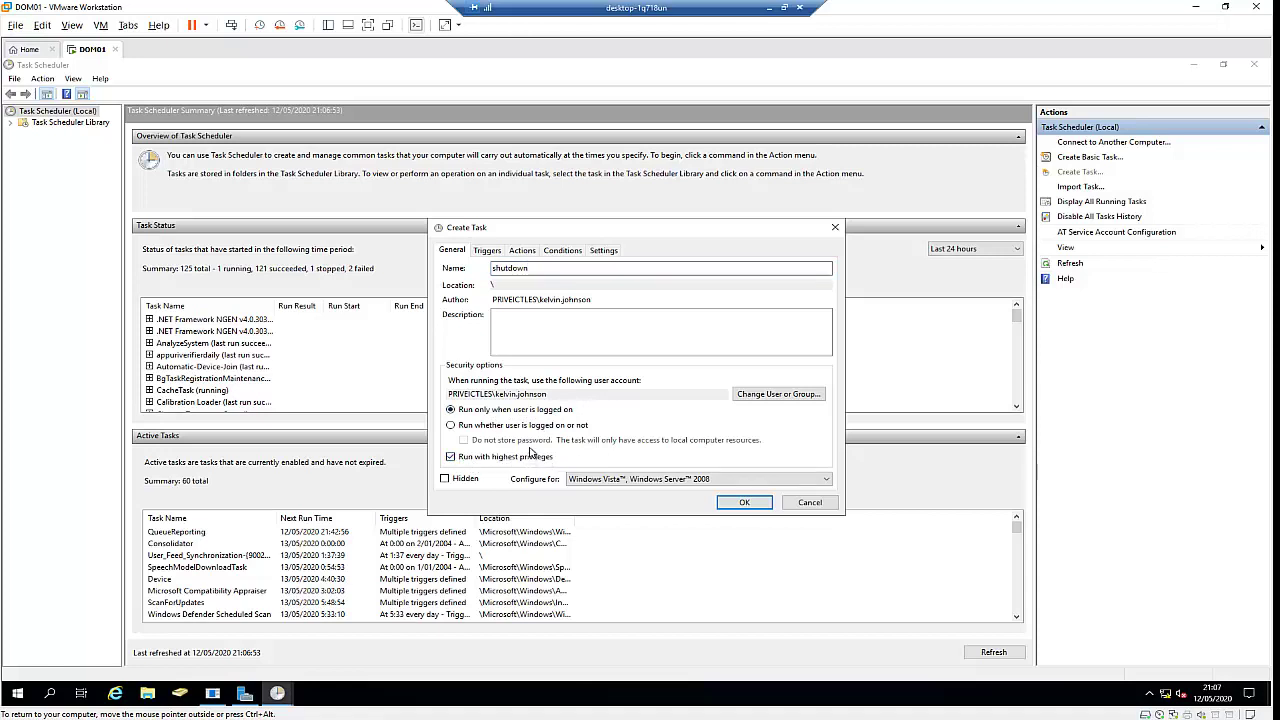
- Add a one-time scheduled trigger to the task for 12/05/2020 at 21:10
click(490, 252)
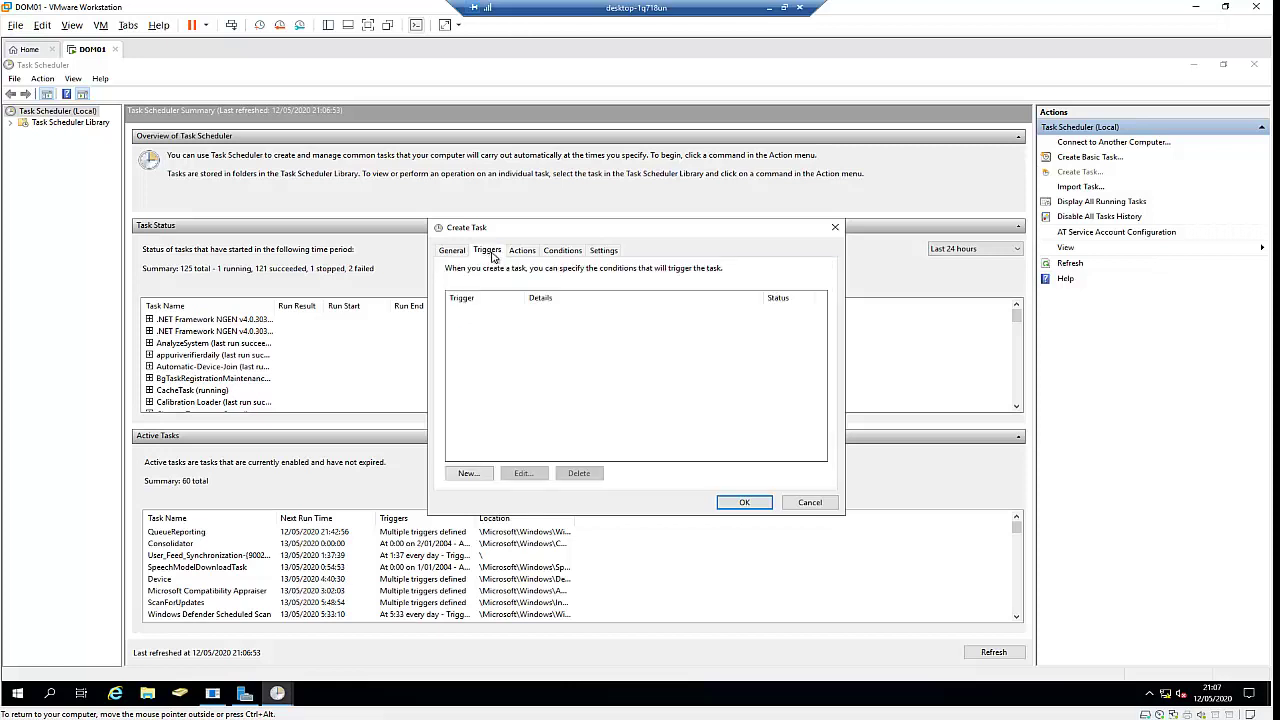
click(472, 473)
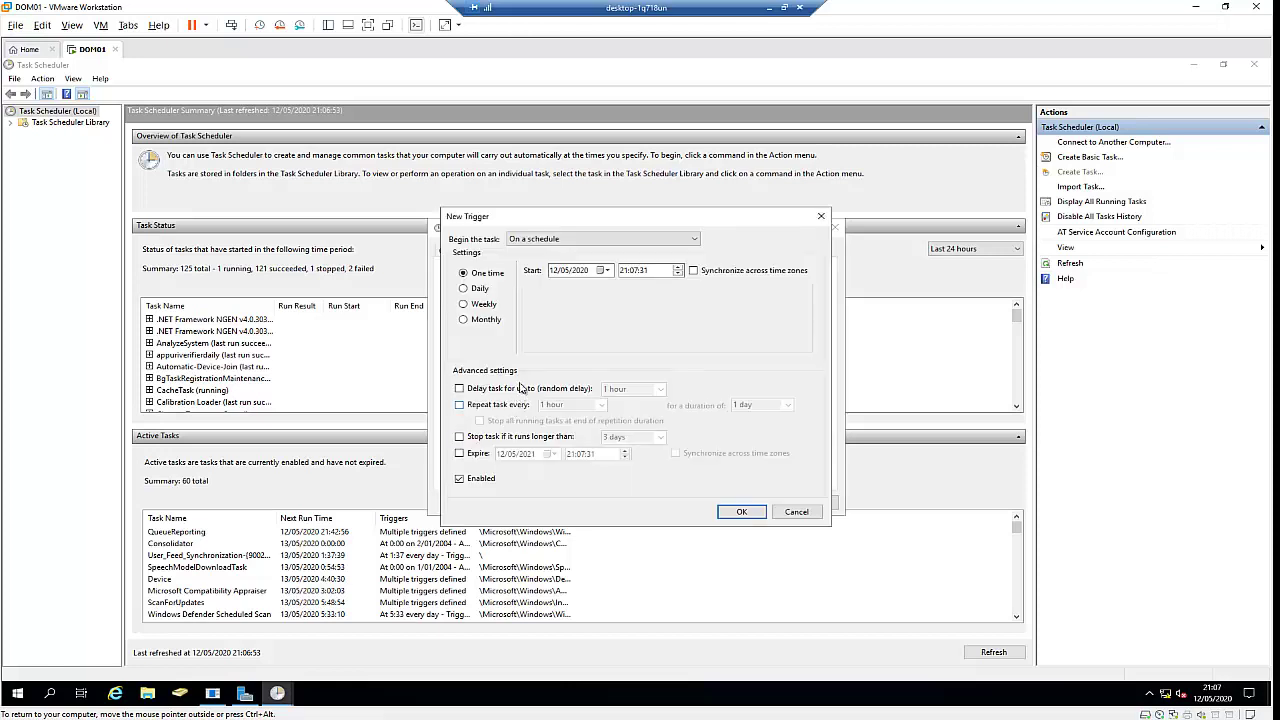
click(552, 271)
click(625, 271)
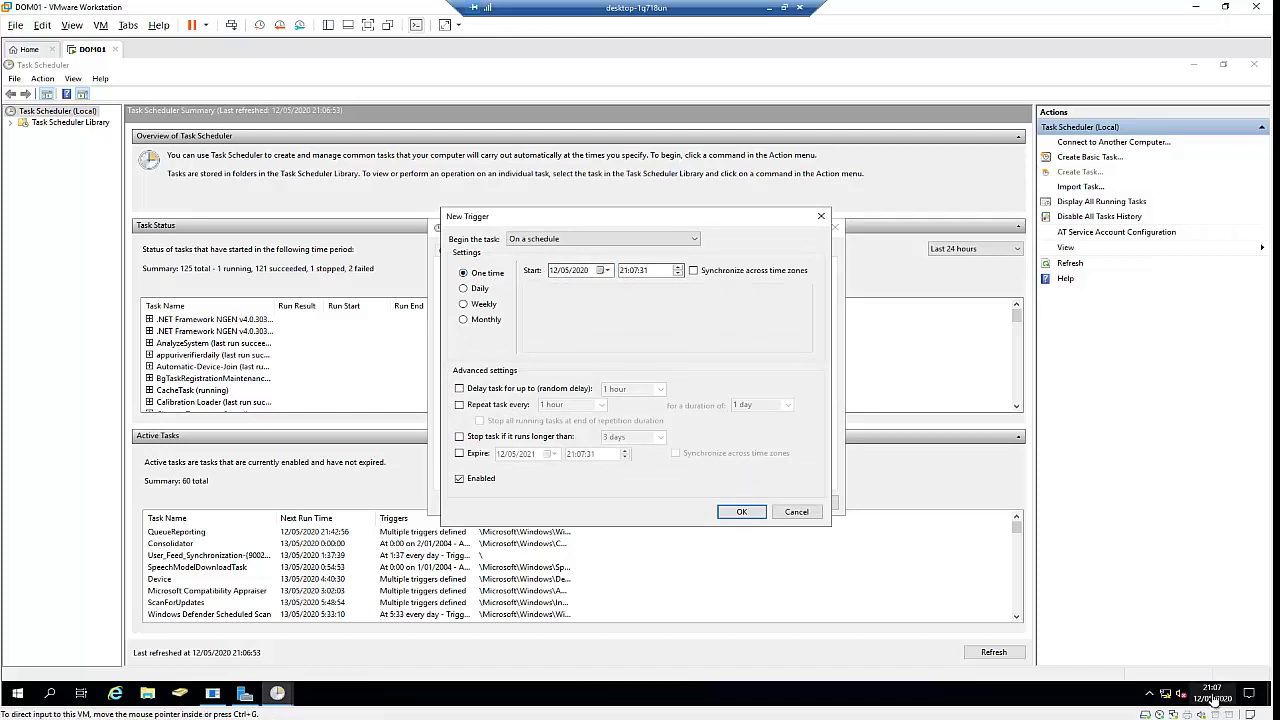
click(636, 271)
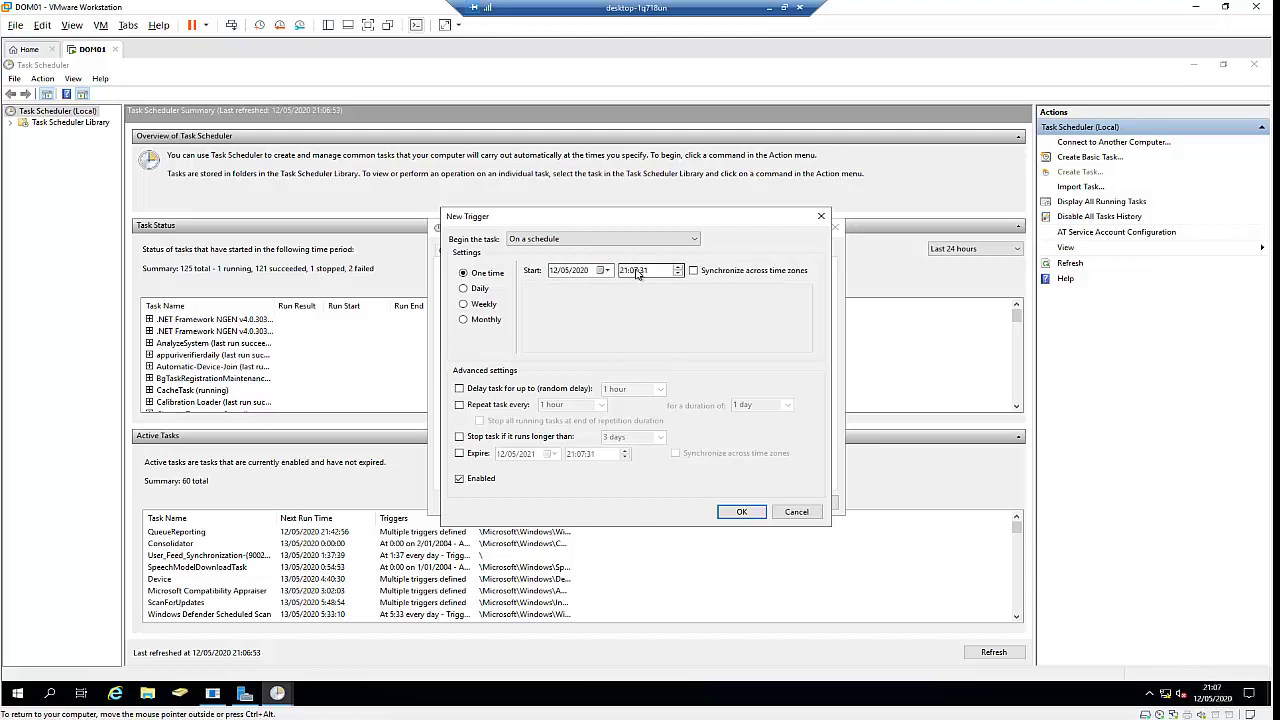
click(636, 271)
click(741, 511)
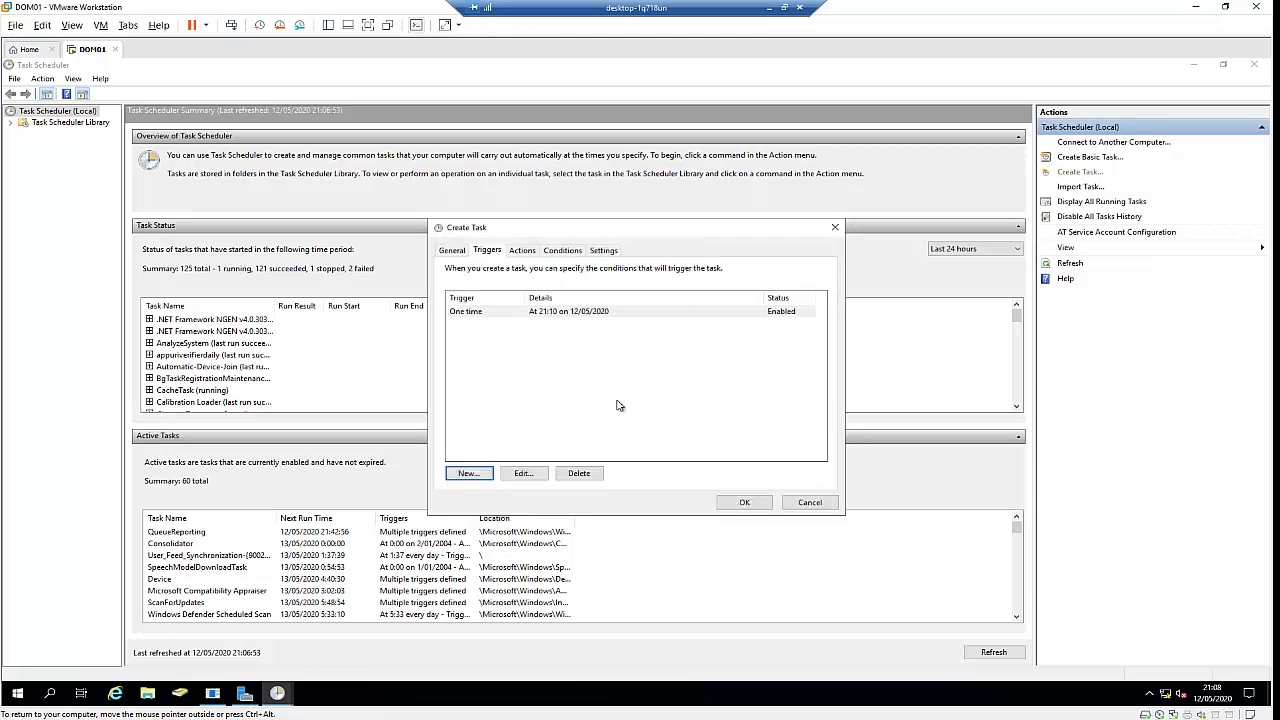
- Add a Start a program action that runs shutdown with the arguments /r /t 0
click(521, 255)
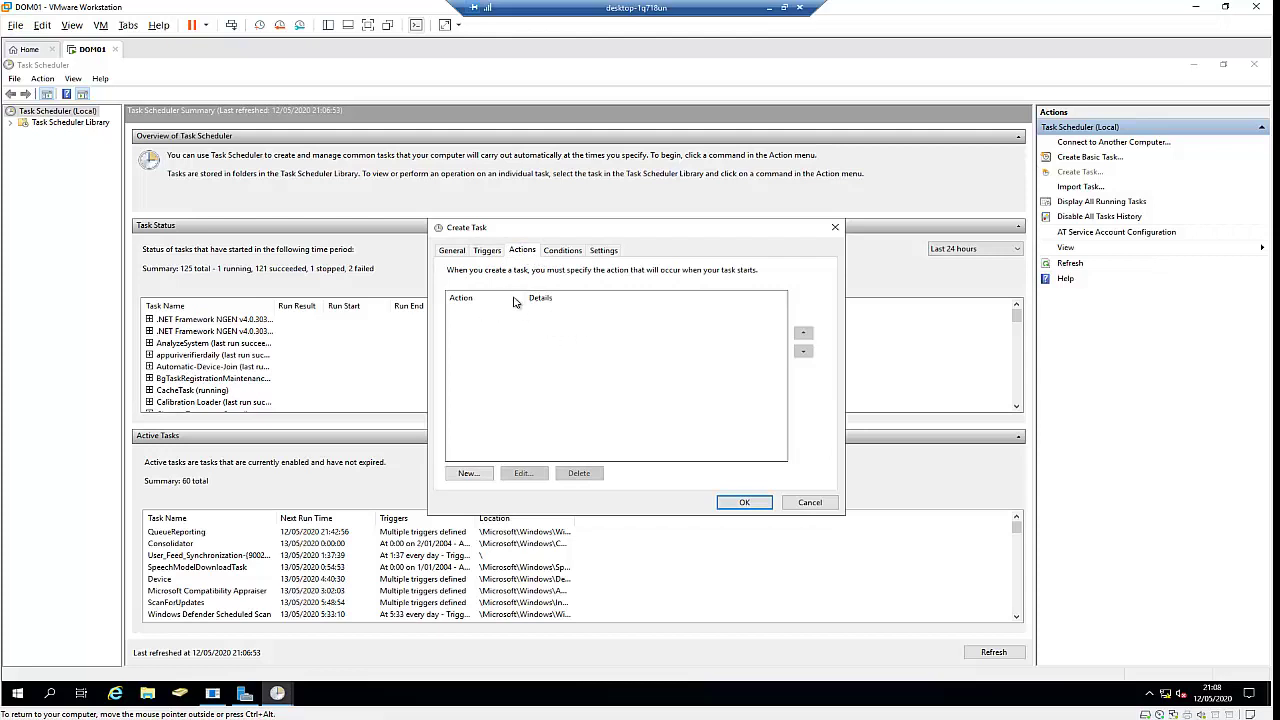
click(488, 473)
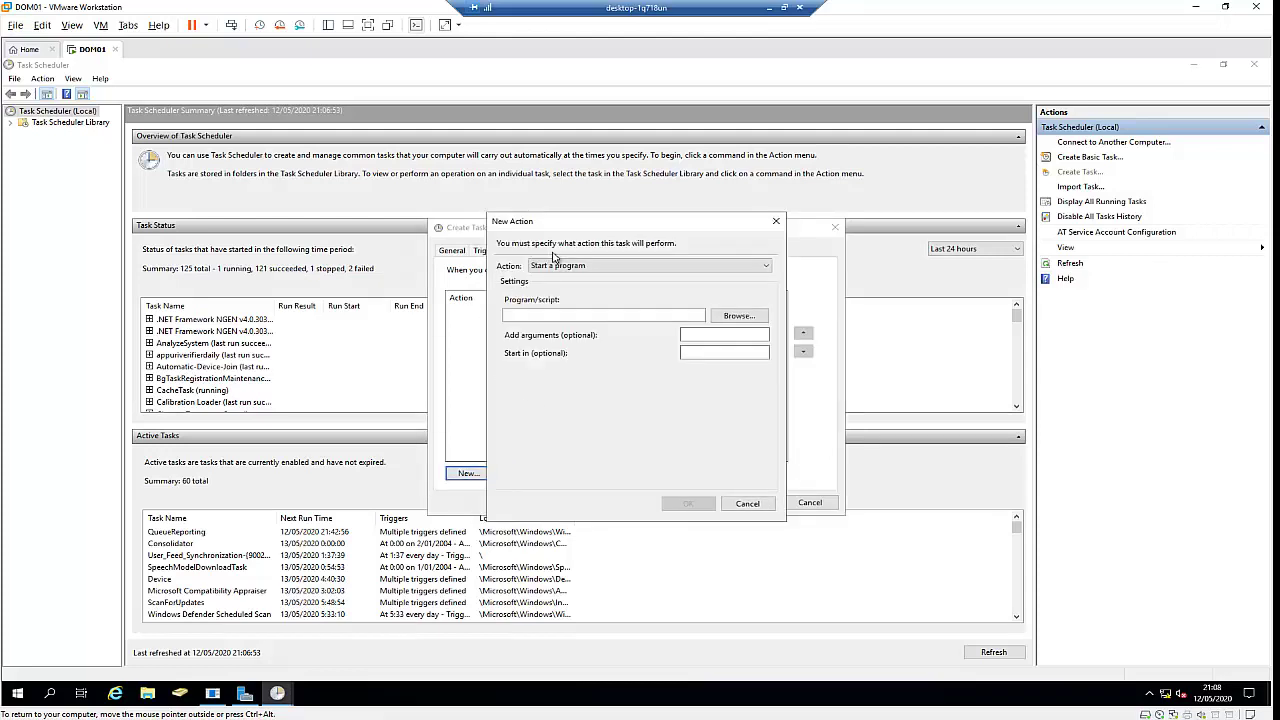
click(568, 268)
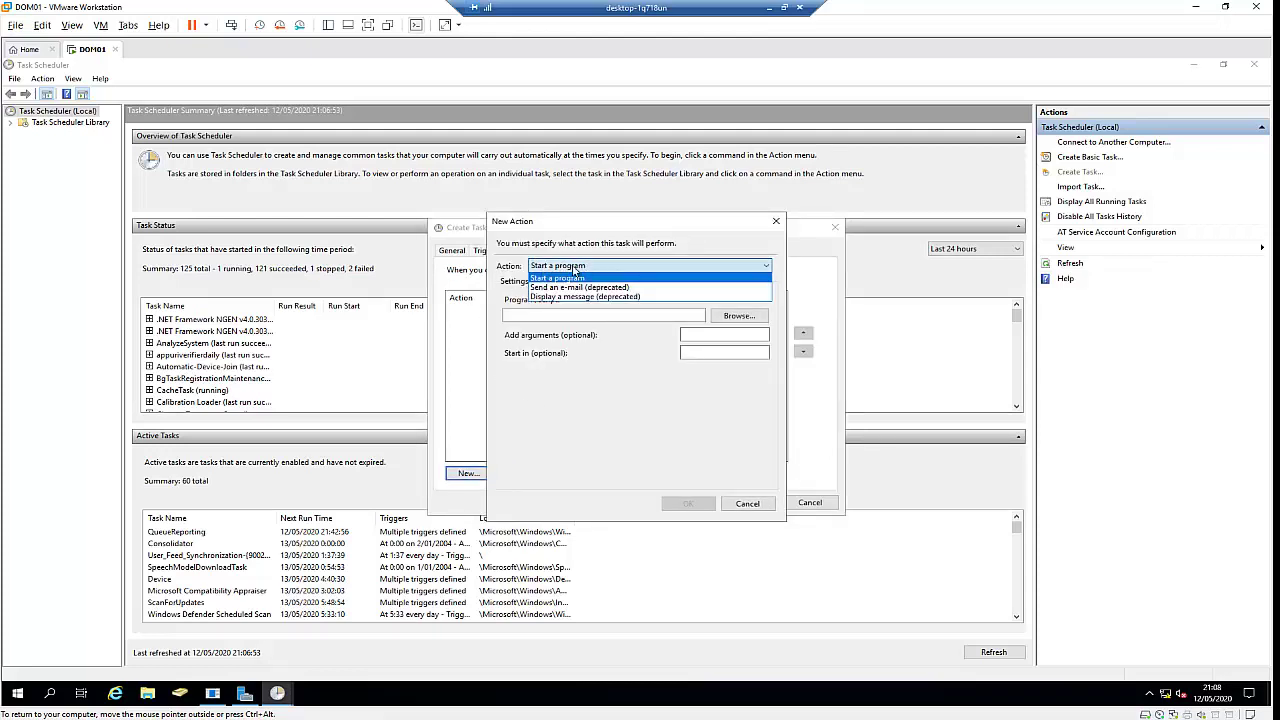
click(594, 288)
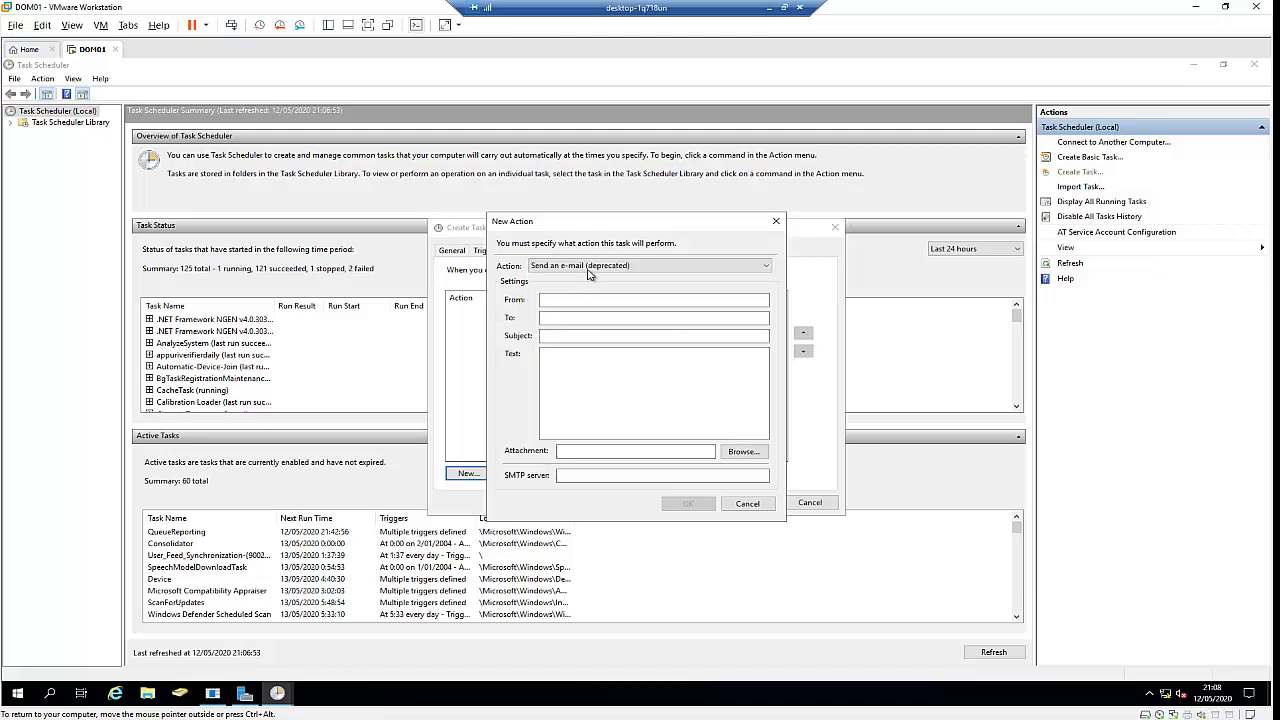
click(590, 268)
click(585, 278)
click(555, 314)
text(shutdown)
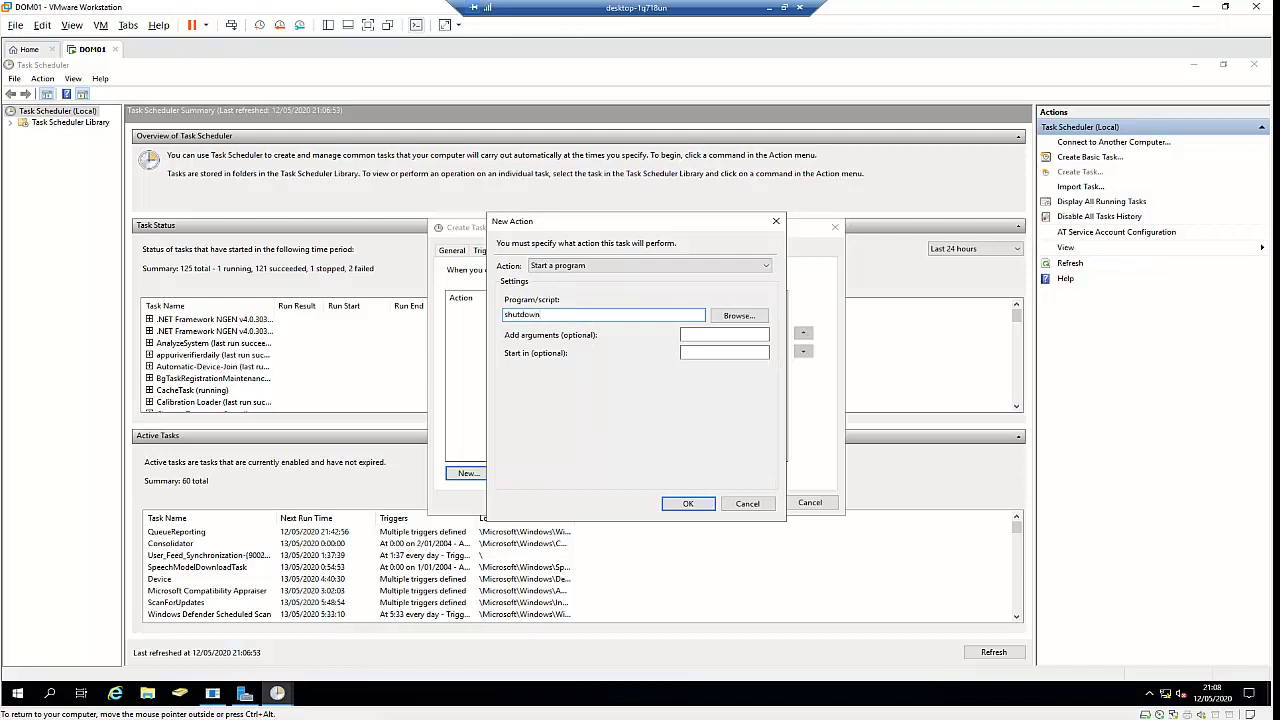
click(708, 336)
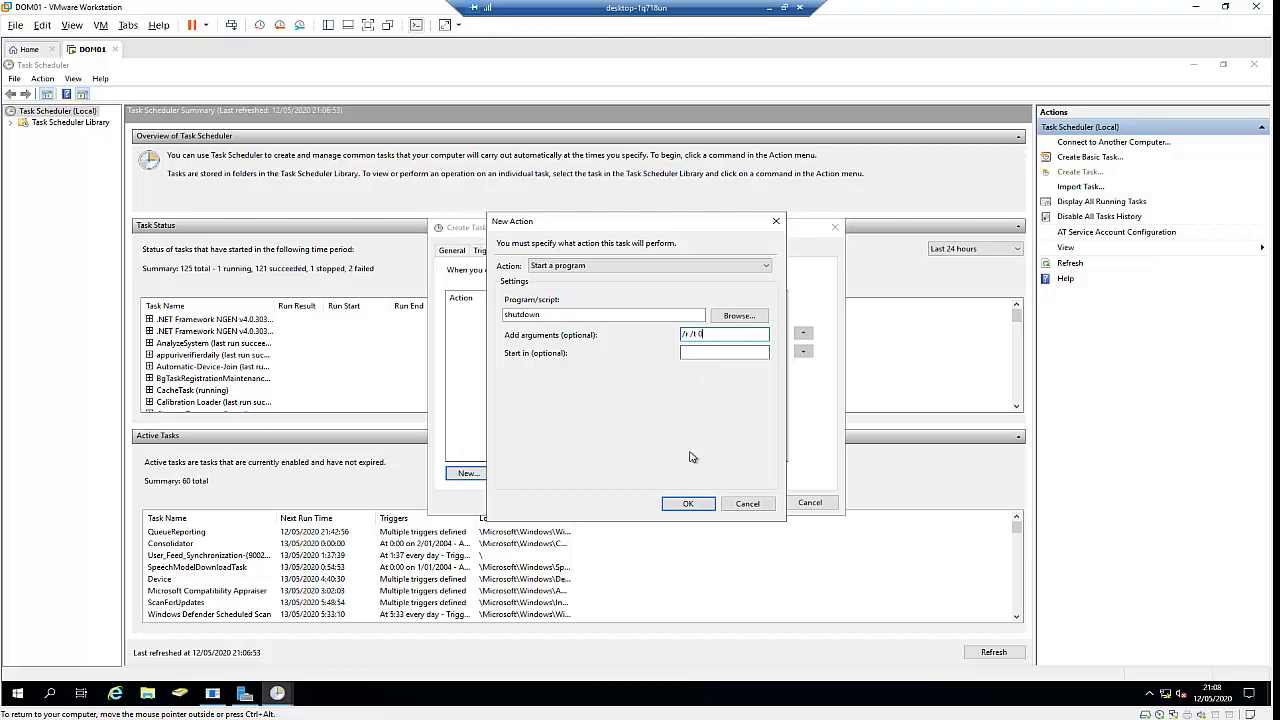
click(688, 505)
- Review the task's conditions and additional settings, and save the task with their defaults
click(556, 251)
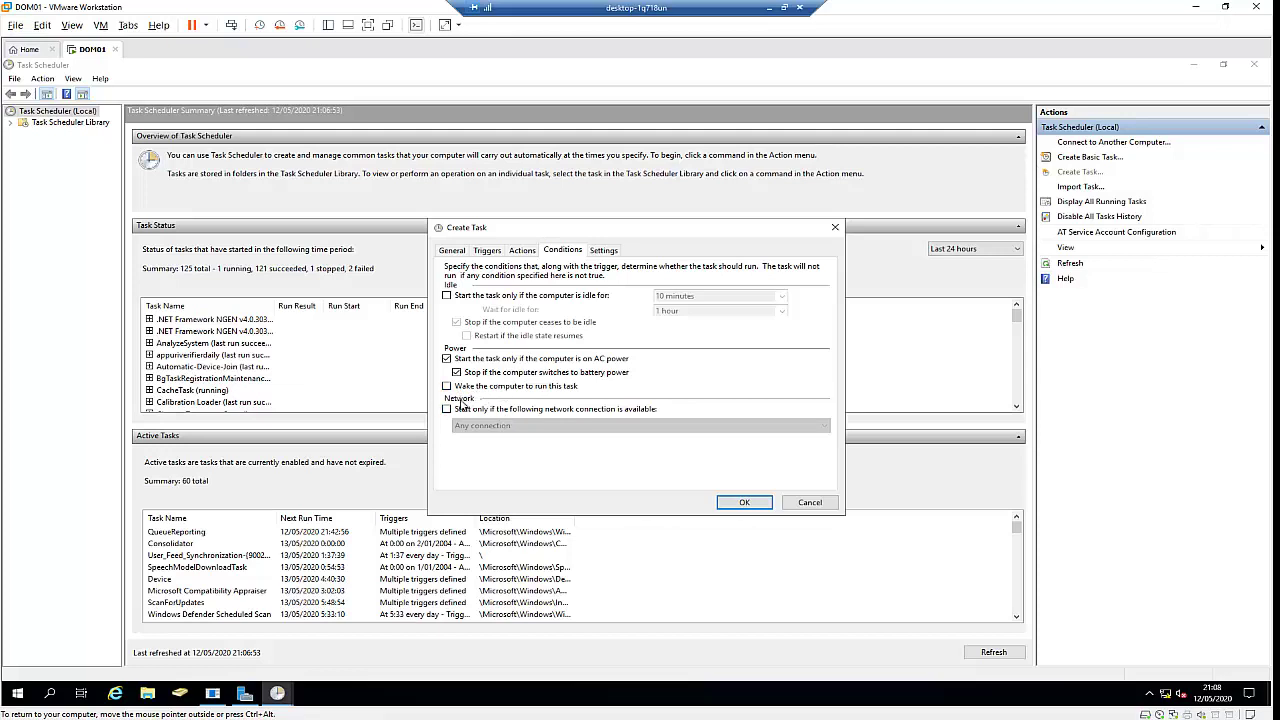
click(603, 250)
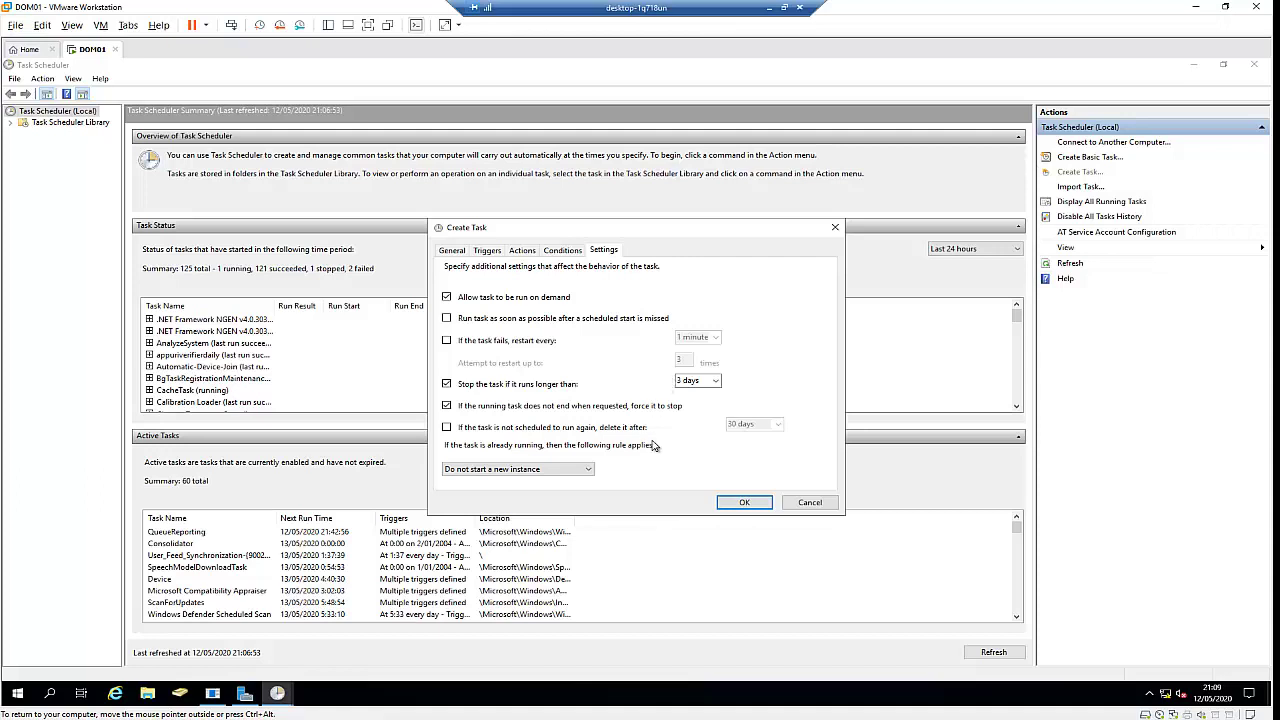
click(748, 504)
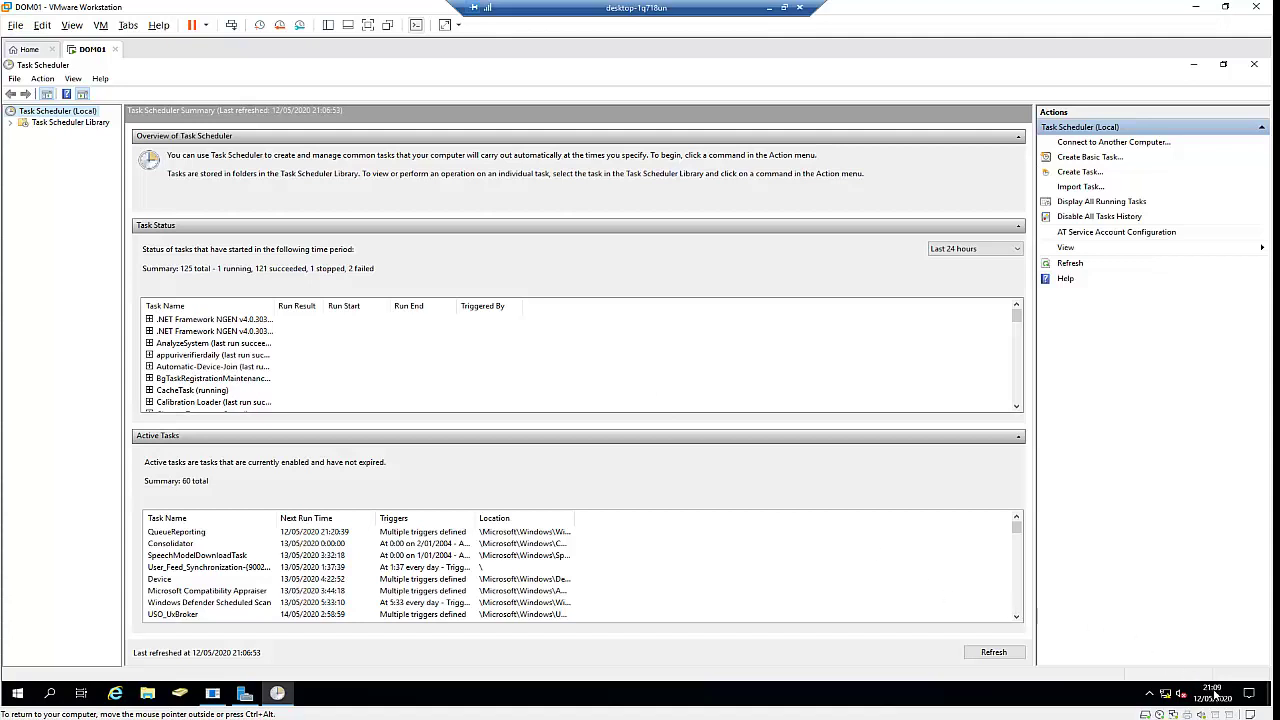
- Open the Task Scheduler Library and check the new shutdown task in its task list
mouse_move(1213, 693)
click(48, 123)
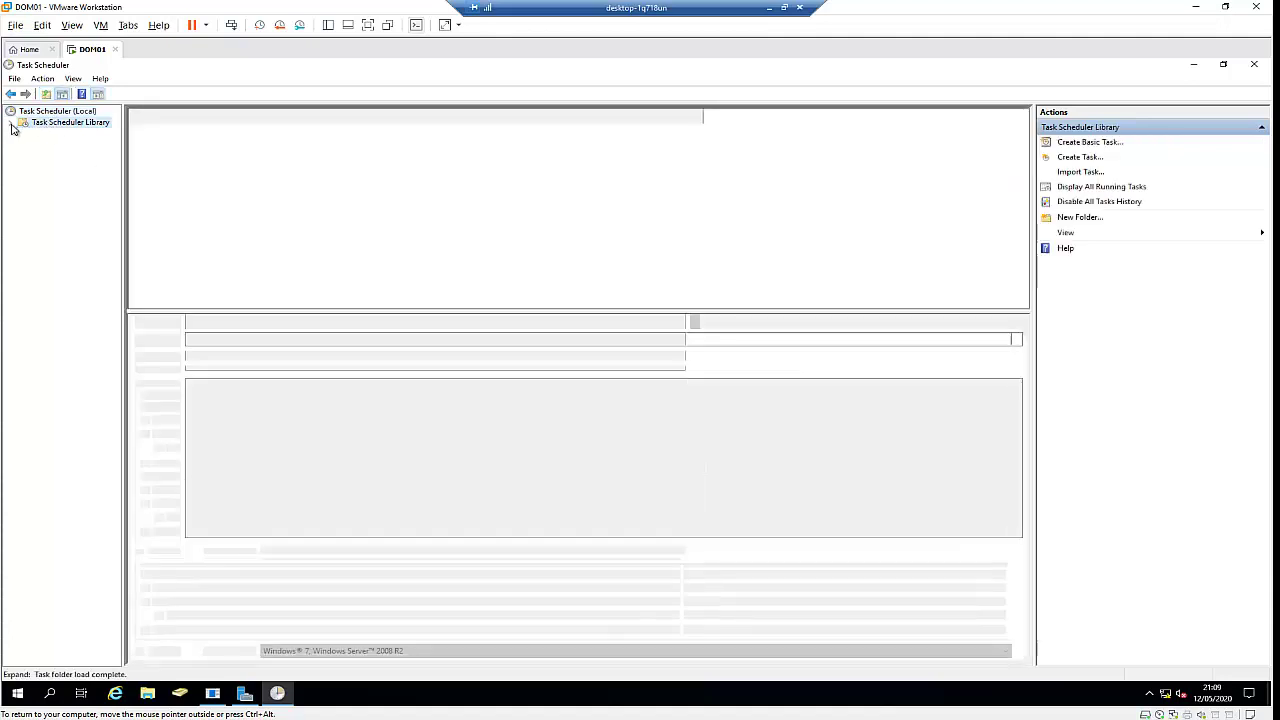
click(23, 122)
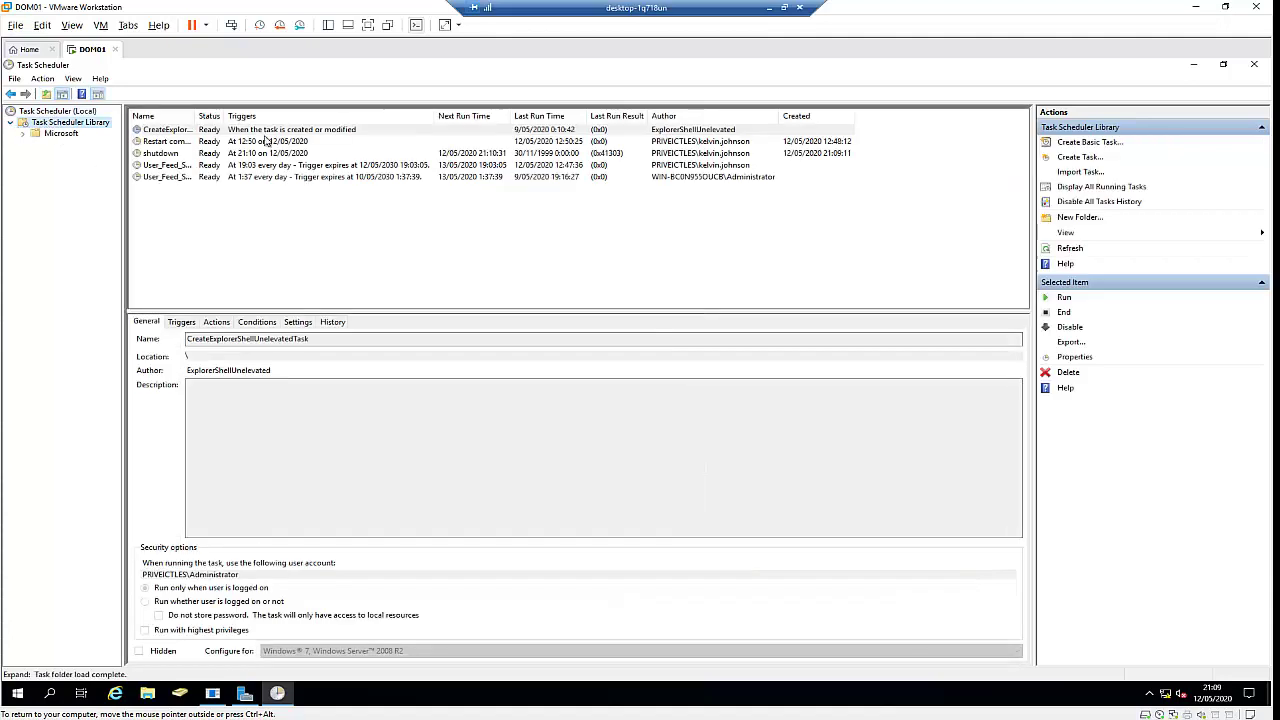
- Select the shutdown task and widen the task list's Name column to fit the full task names
click(258, 211)
click(166, 154)
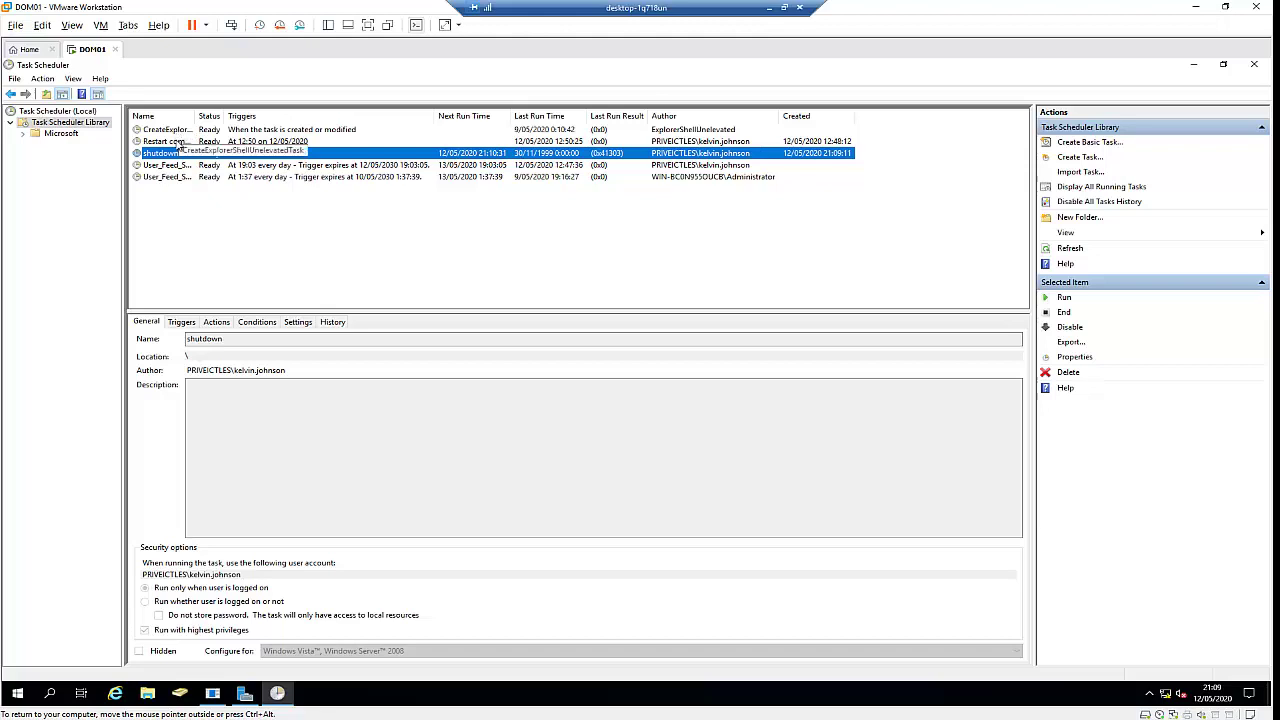
double_click(193, 117)
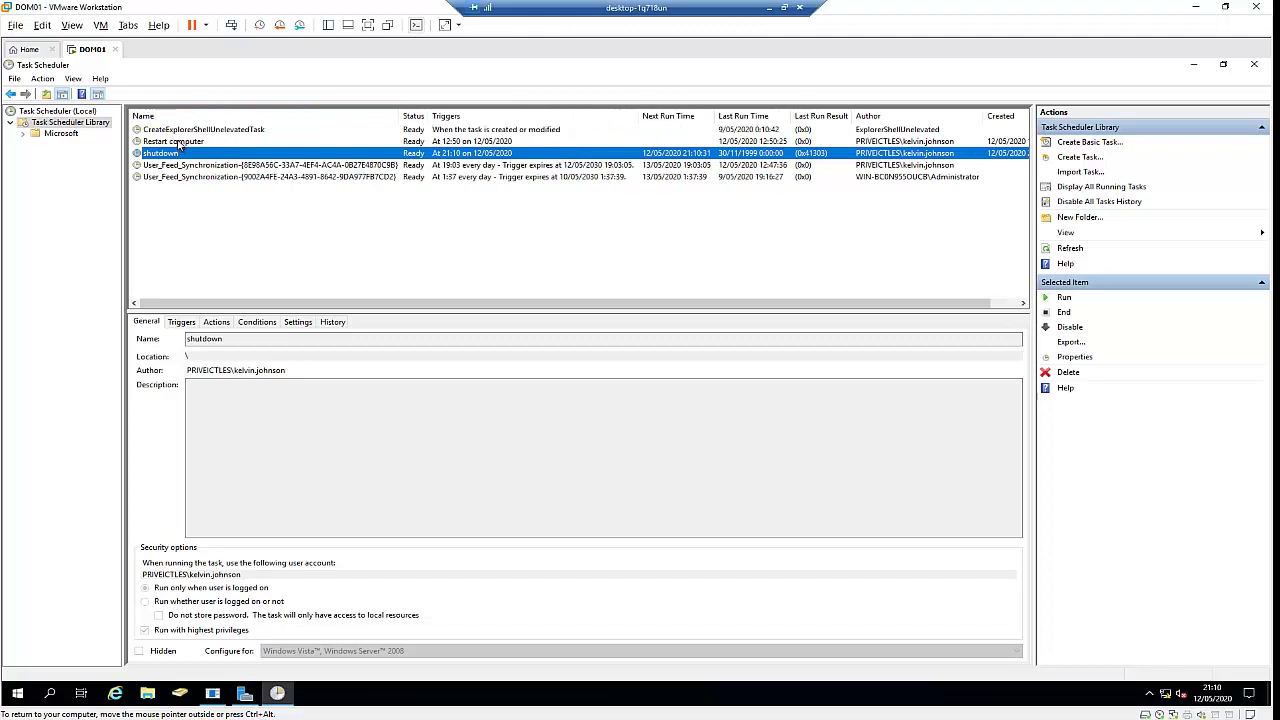
click(181, 144)
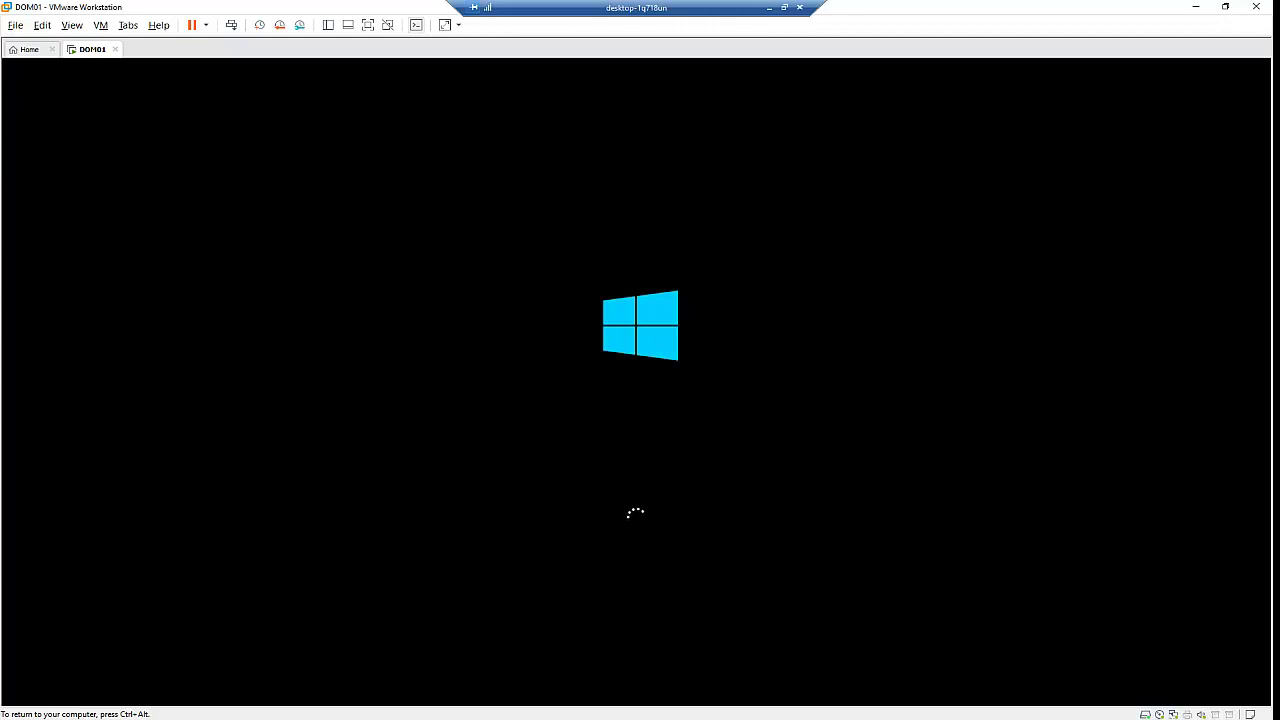
- Sign back in to the restarted server with the preselected user account by entering the account password
key(ctrl+alt)
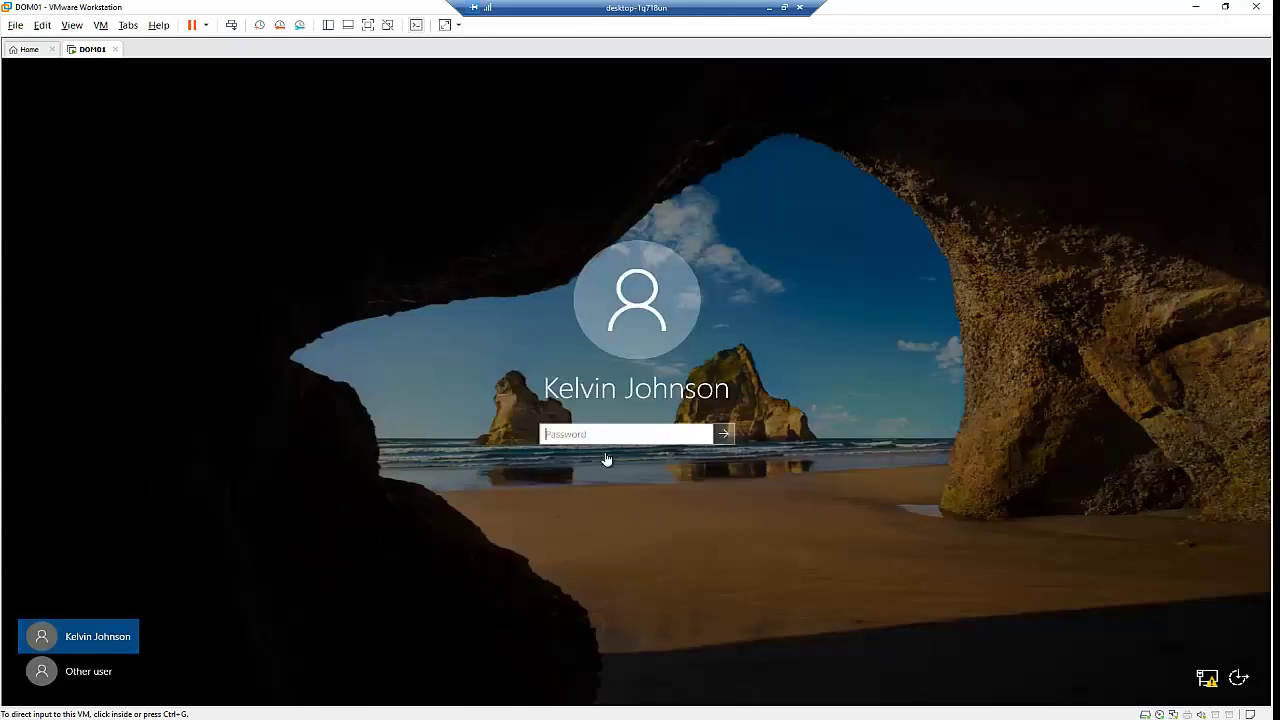
click(604, 432)
text(••)
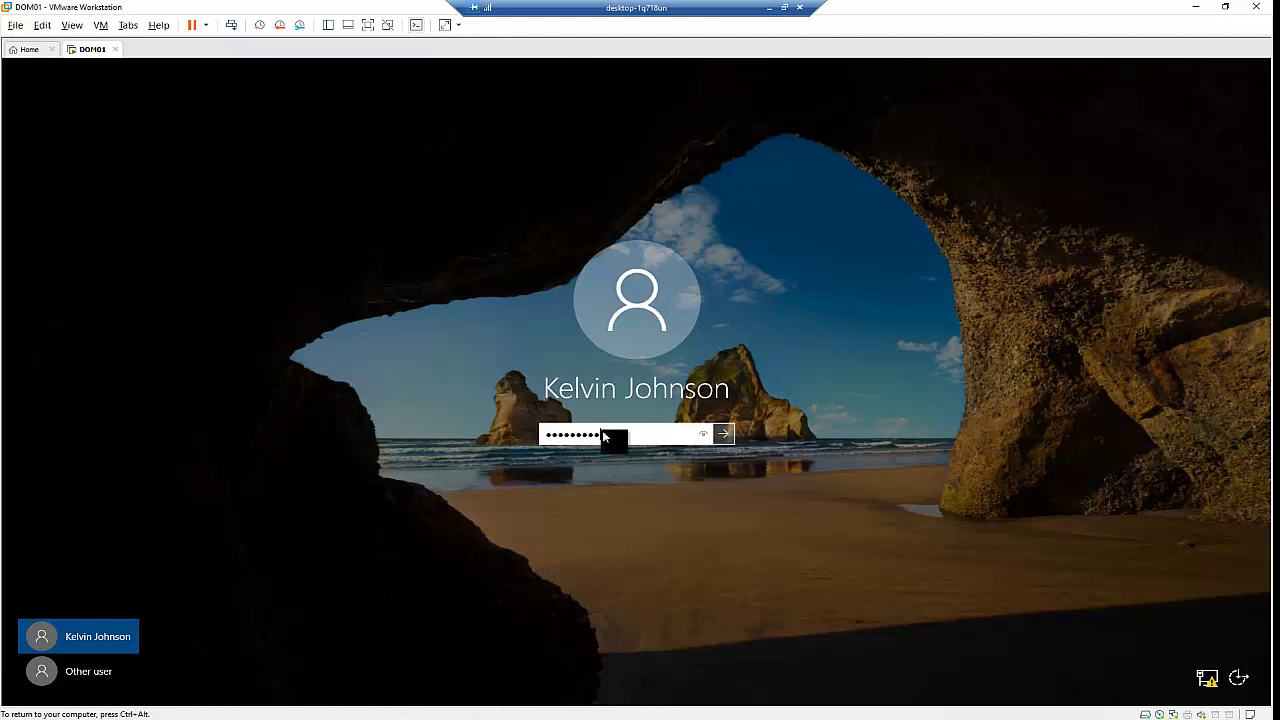
text(•••••••)
key(Return)
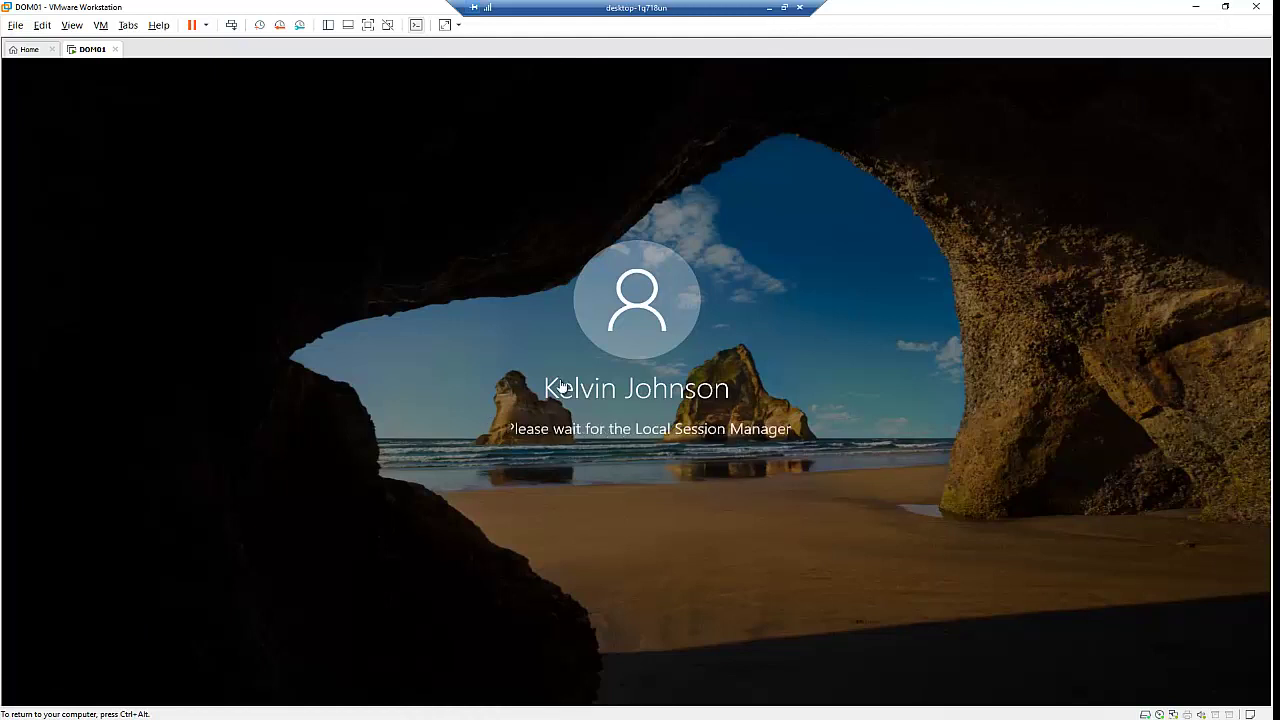